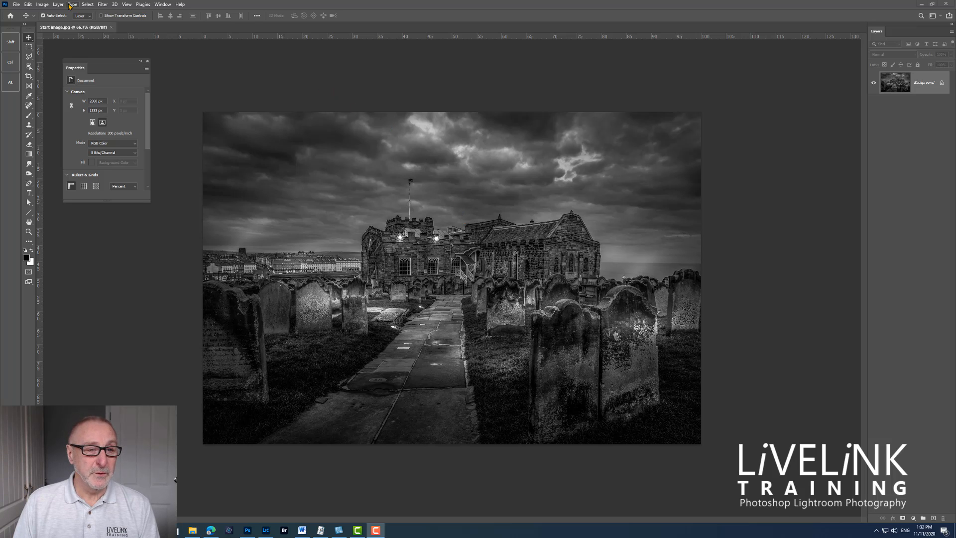
- Check the image's pixel dimensions and resolution, leaving the size settings as they are
left_click(42, 4)
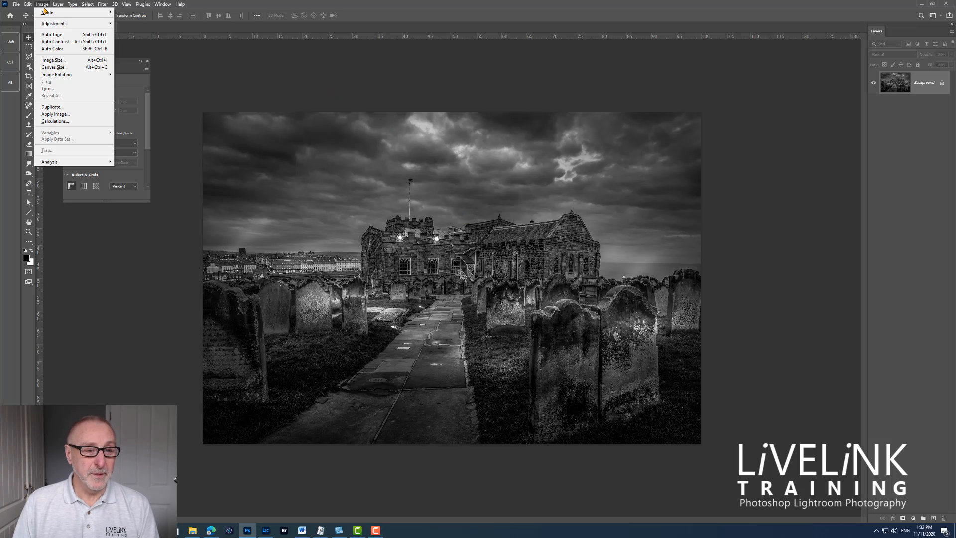
left_click(55, 61)
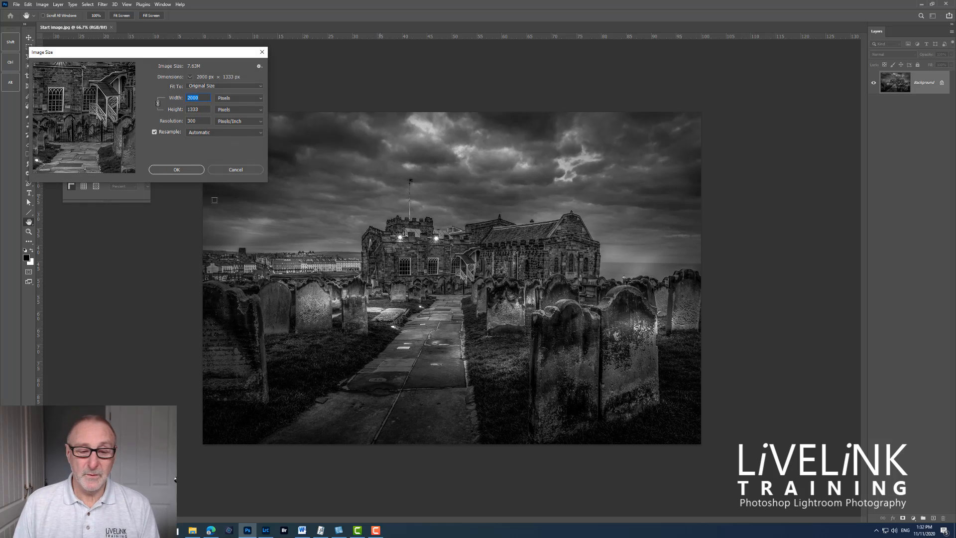
left_click(183, 171)
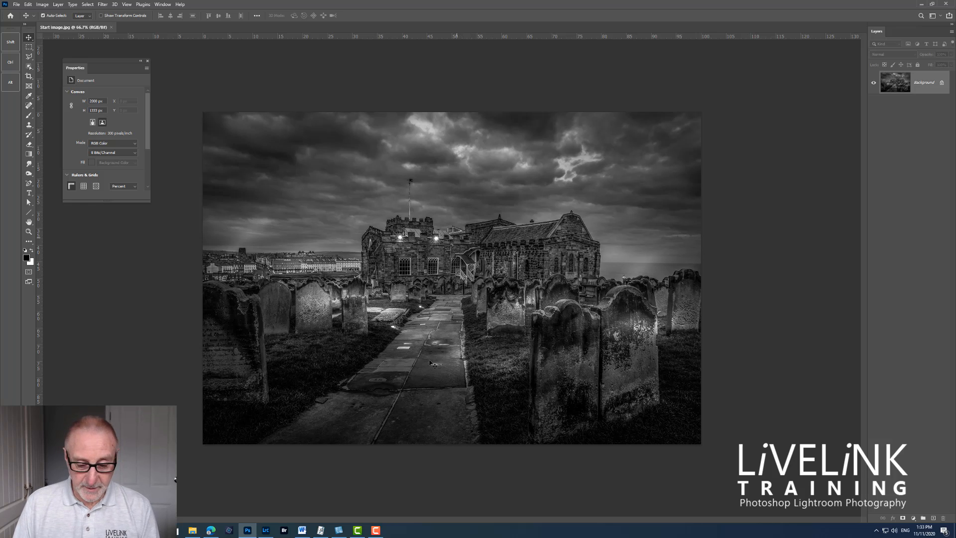
- Create a new empty layer above the background, keeping the default name, Normal mode and 100% opacity
left_click(934, 518)
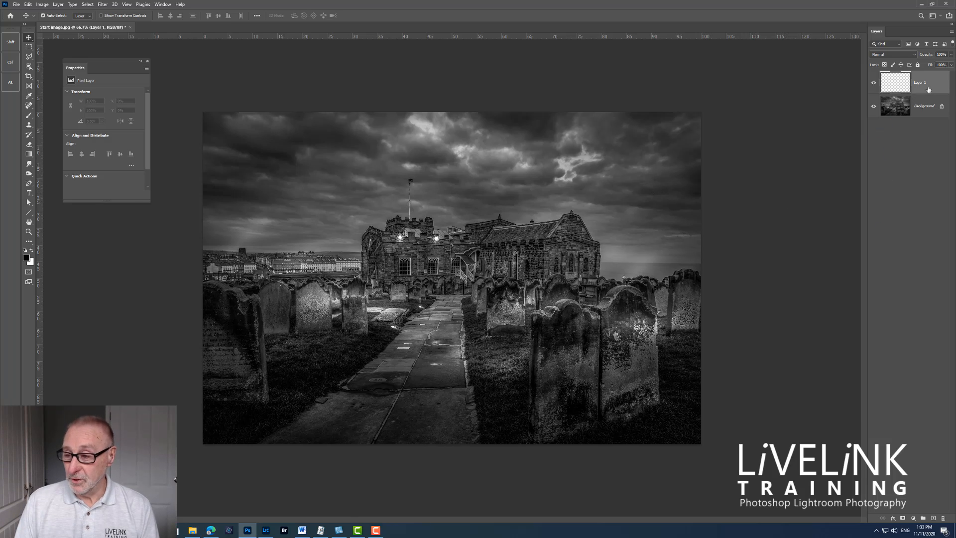
left_click_drag(929, 90, 942, 518)
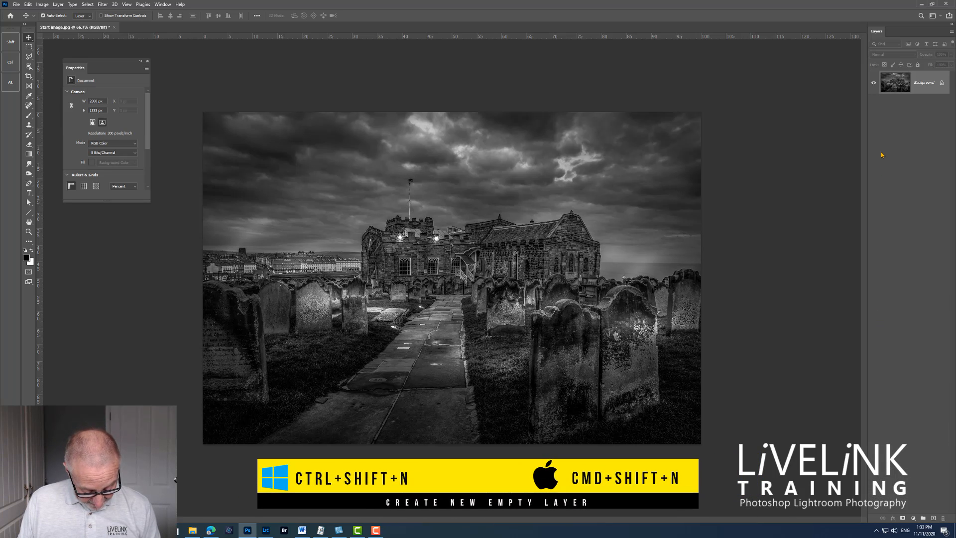
key("ctrl+shift+n")
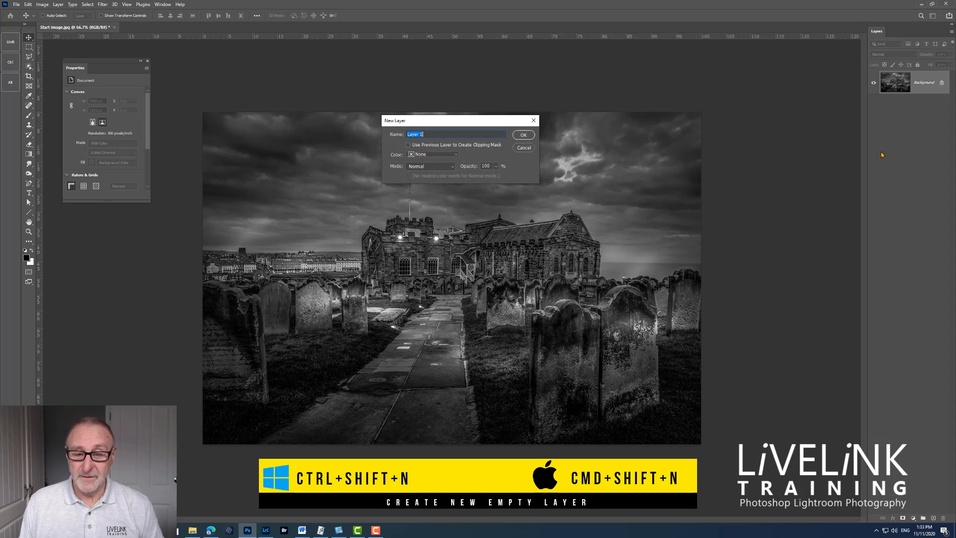
left_click(519, 137)
key("Return")
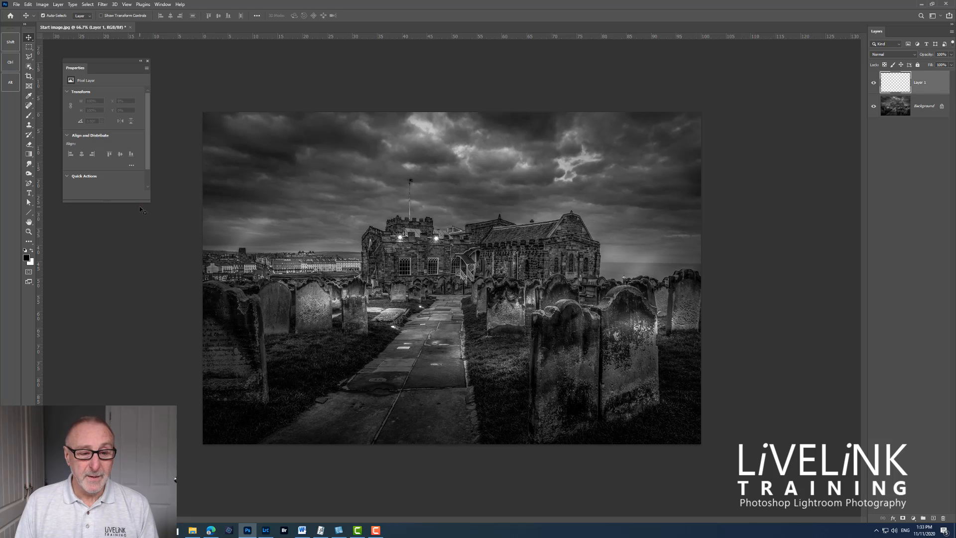
- Reset the colours to the default black foreground and white background, trying out the colour swap and ending with black in front
key("d")
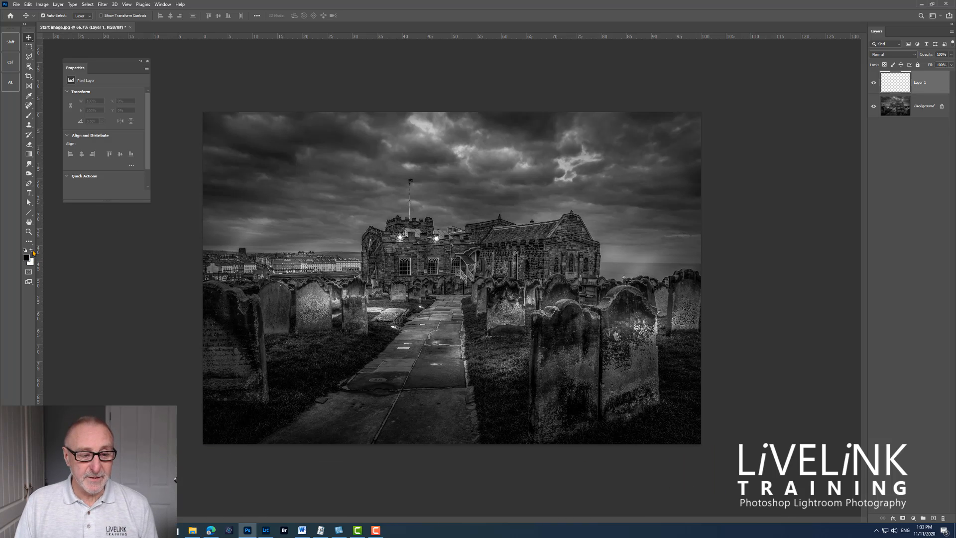
key("x")
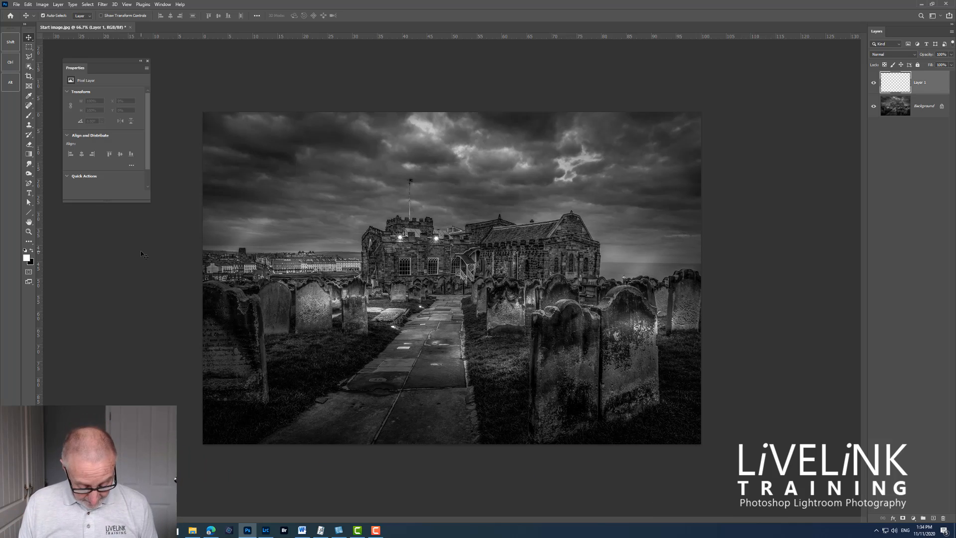
key("x")
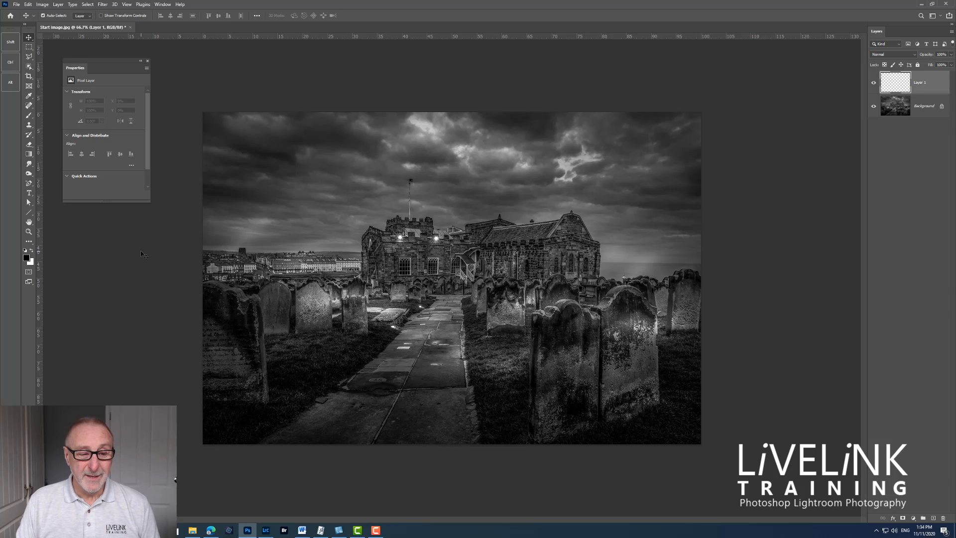
key("x")
key("x")
key("x")
key("x")
key("x")
key("x")
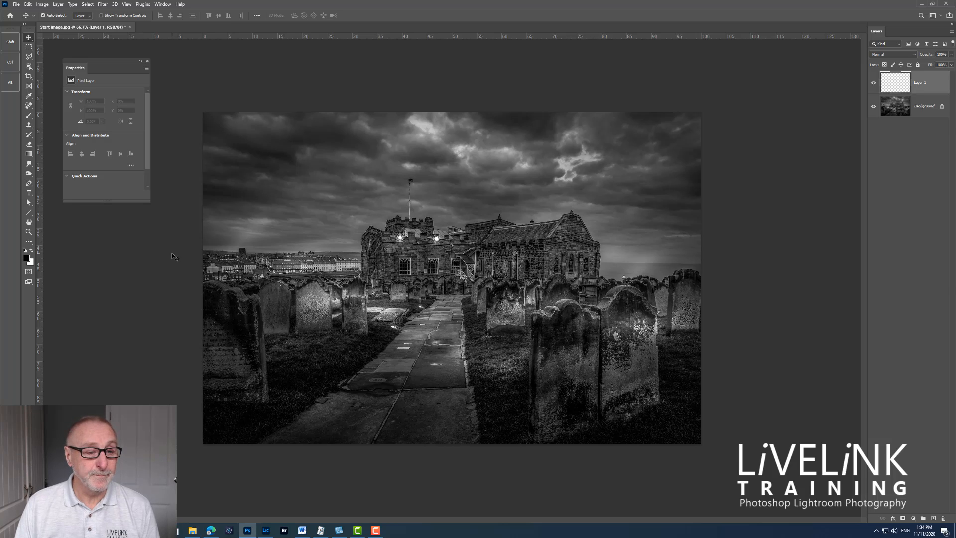
- Fill the new layer with a linear Foreground to Background gradient from the Basics presets, running diagonally from upper left to lower right
left_click(28, 155)
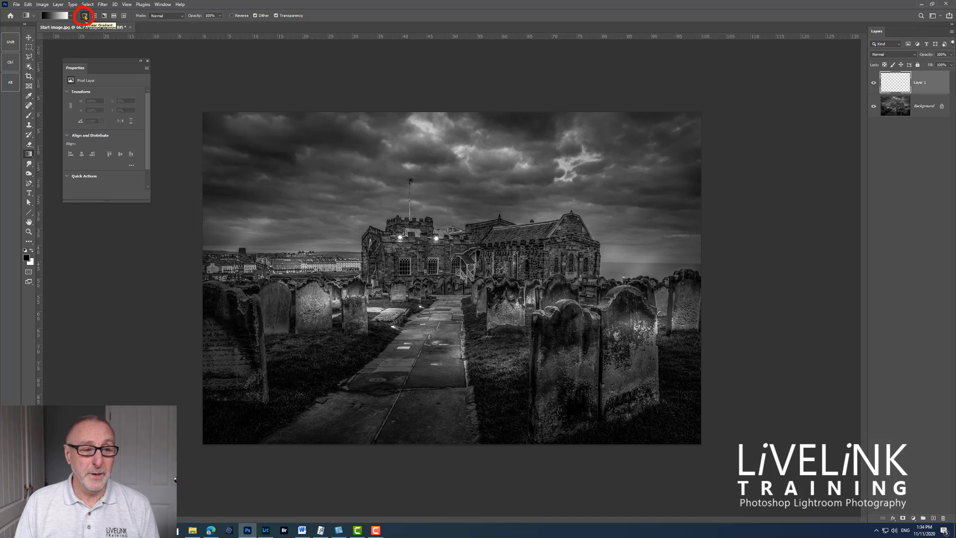
left_click(55, 17)
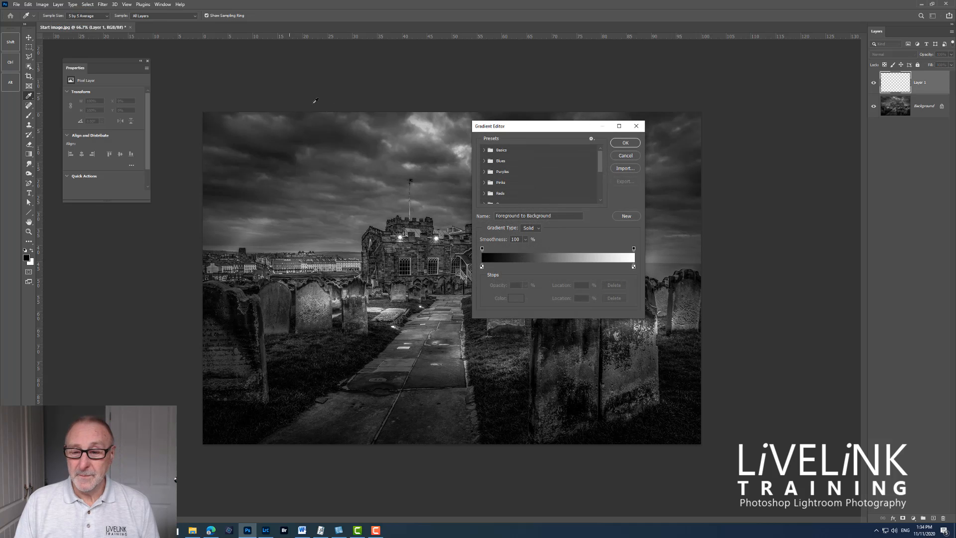
left_click(483, 150)
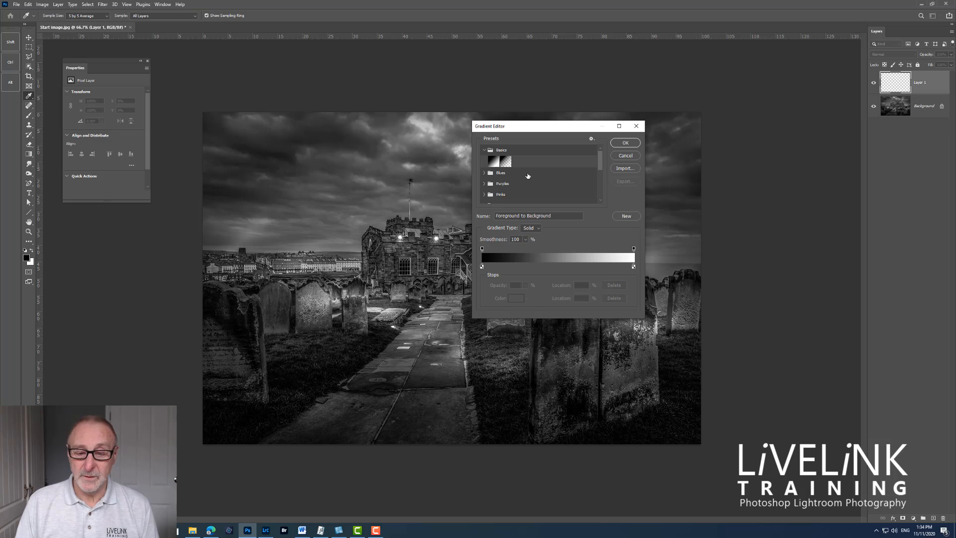
left_click(493, 162)
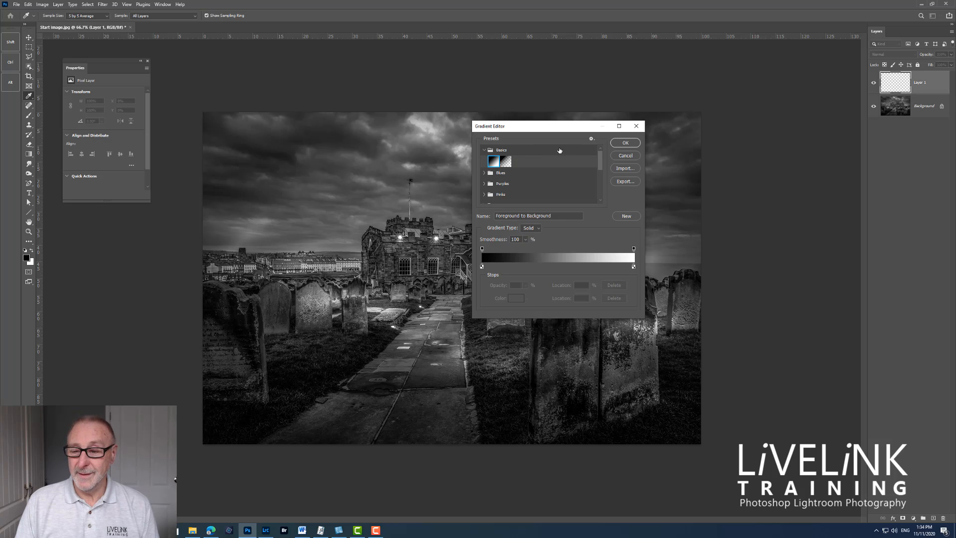
left_click(625, 142)
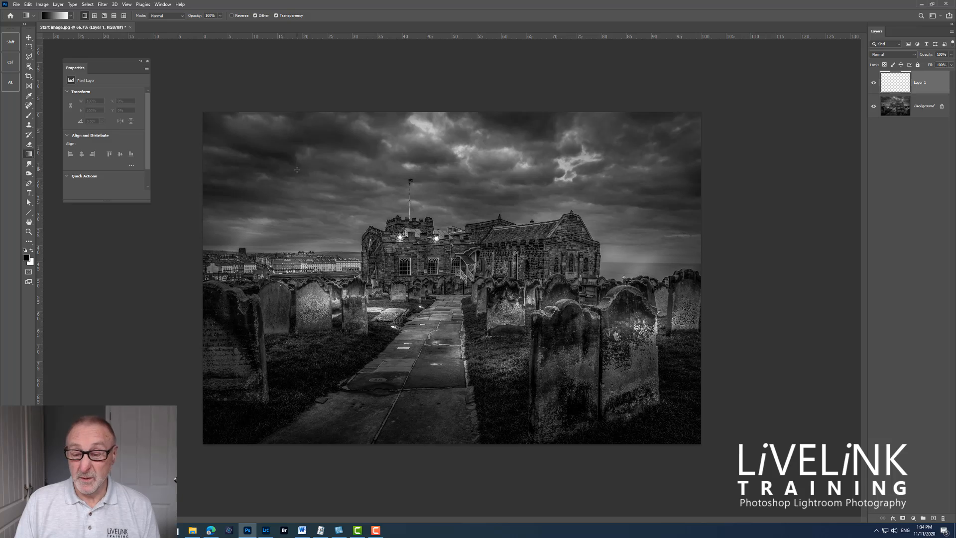
left_click_drag(297, 169, 588, 359)
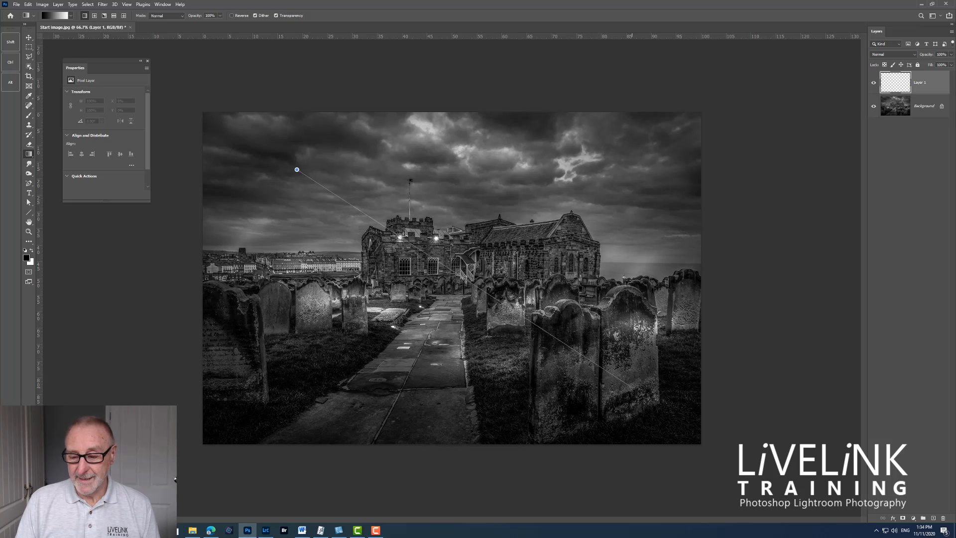
left_click_drag(630, 386, 637, 392)
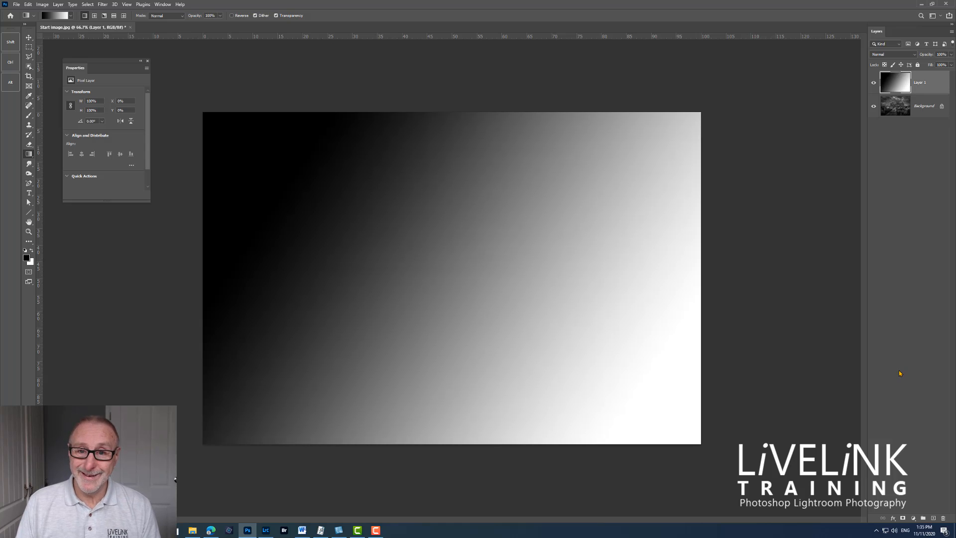
- Render Difference Clouds on the gradient layer and invert the result
left_click(102, 5)
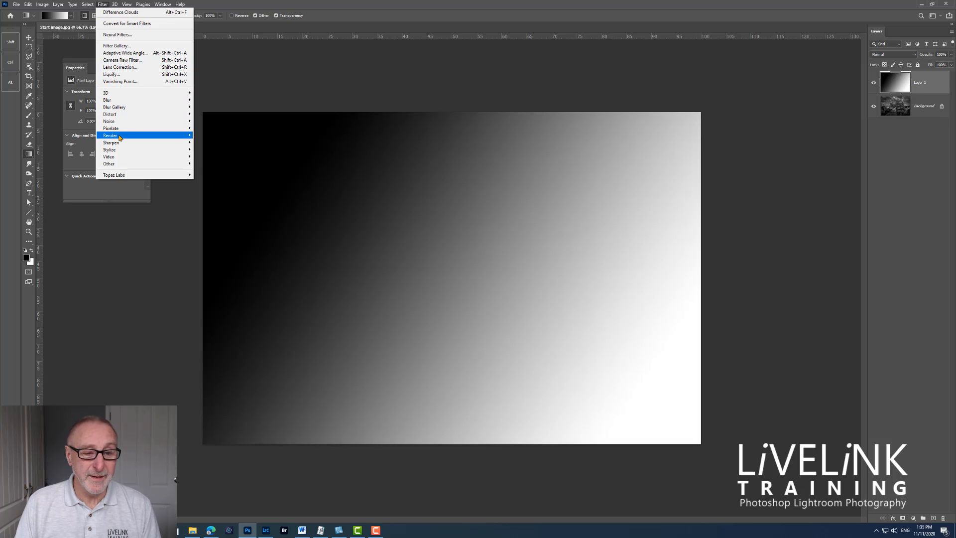
mouse_move(120, 135)
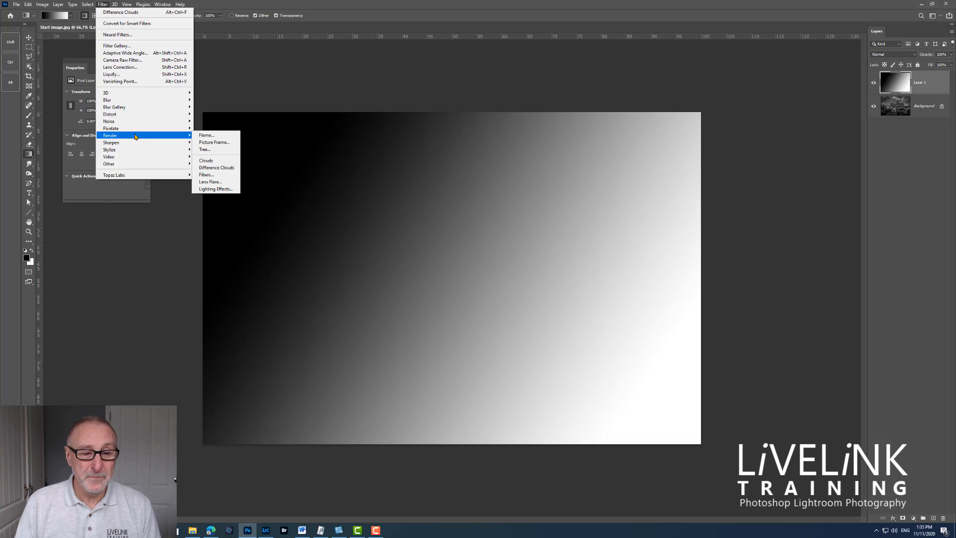
left_click(227, 171)
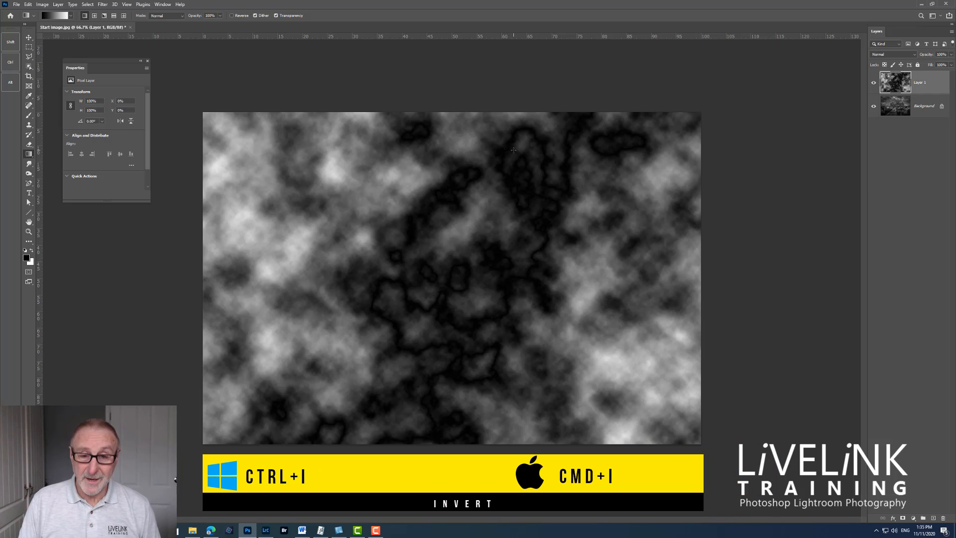
key("ctrl+i")
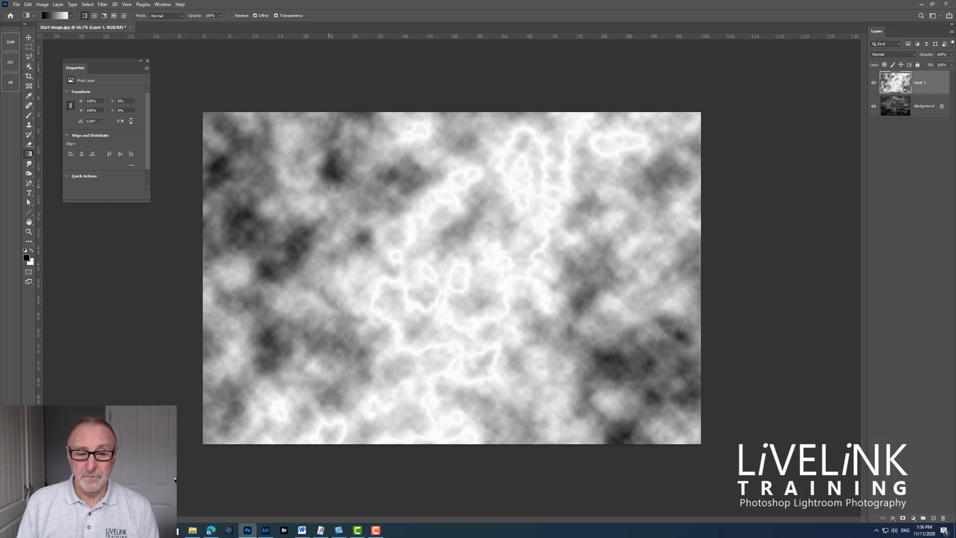
- Apply a Levels adjustment to the clouds layer with the black input level raised to 240
left_click(43, 4)
mouse_move(53, 24)
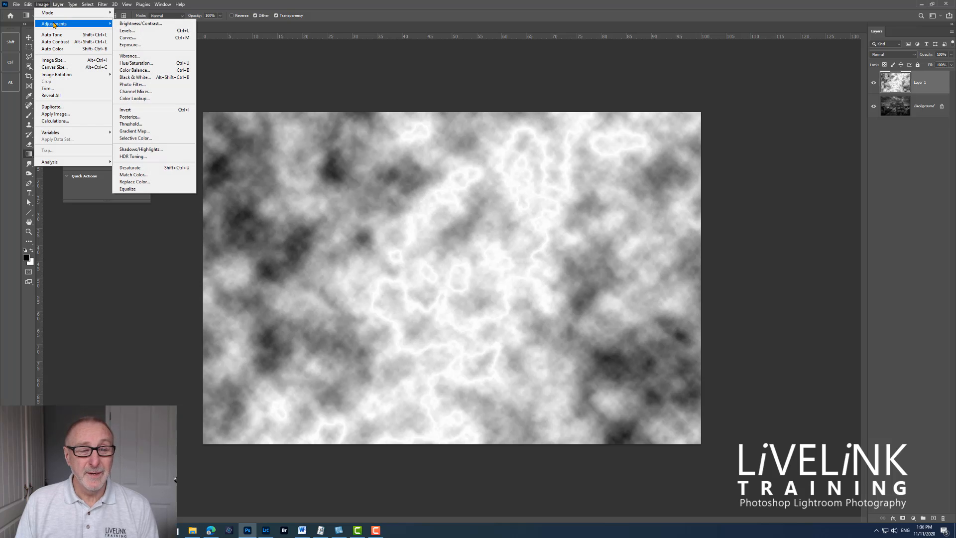
left_click(145, 33)
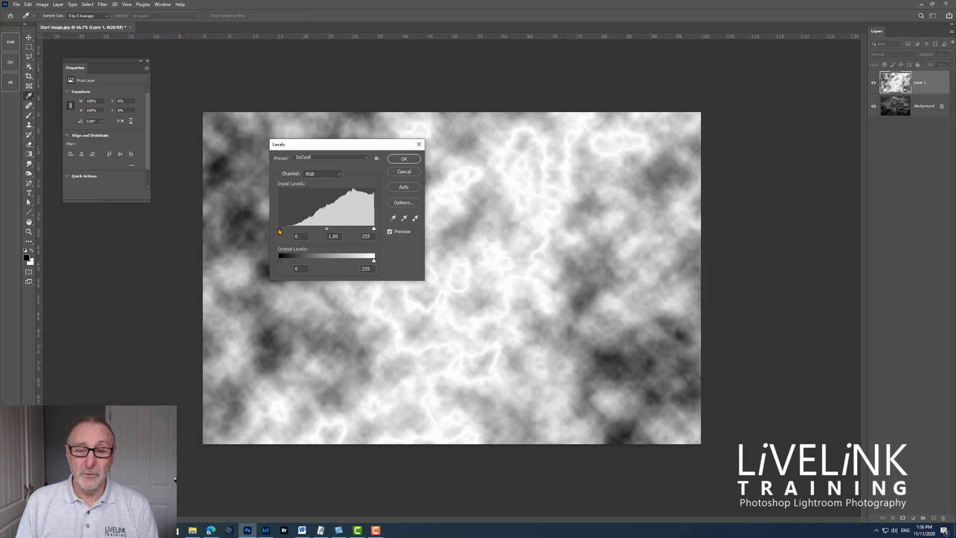
left_click_drag(279, 230, 368, 240)
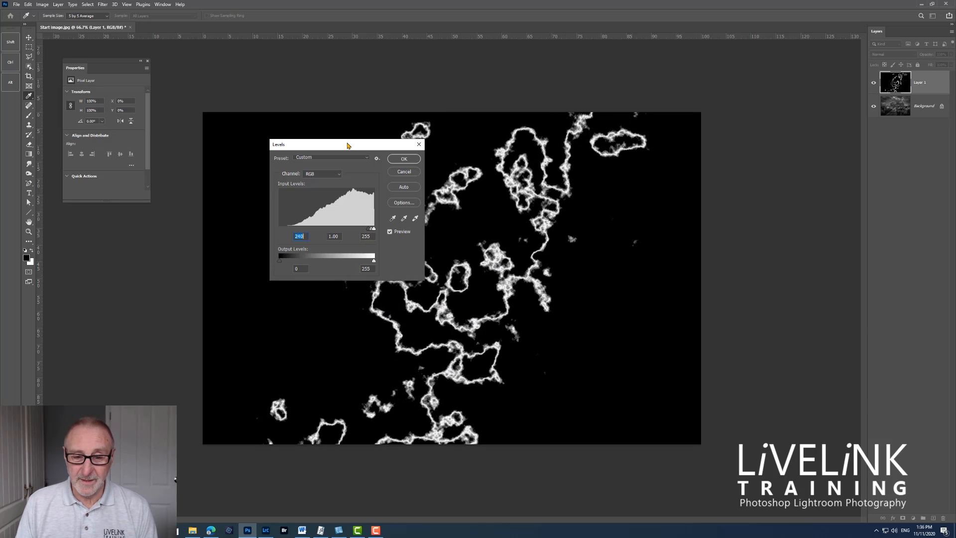
left_click_drag(347, 145, 258, 138)
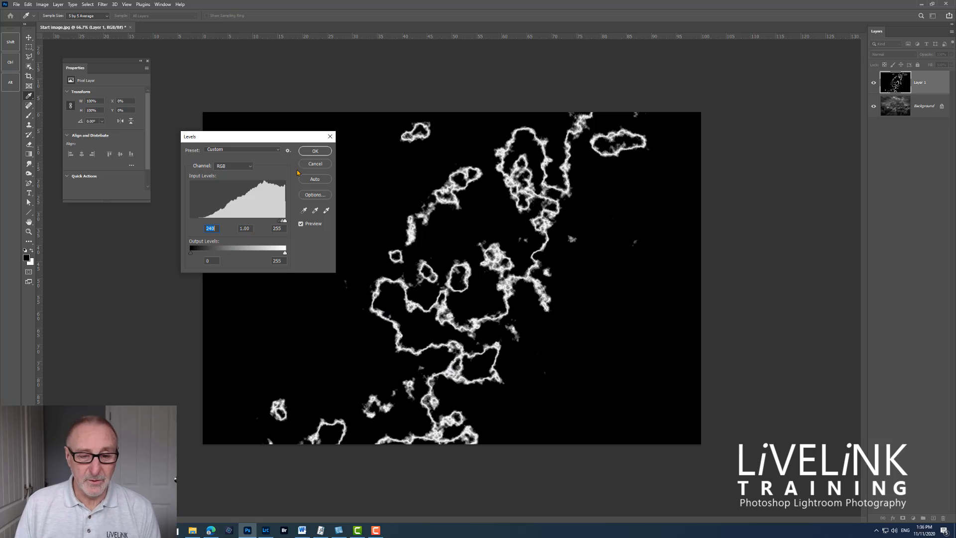
left_click(314, 151)
key("g")
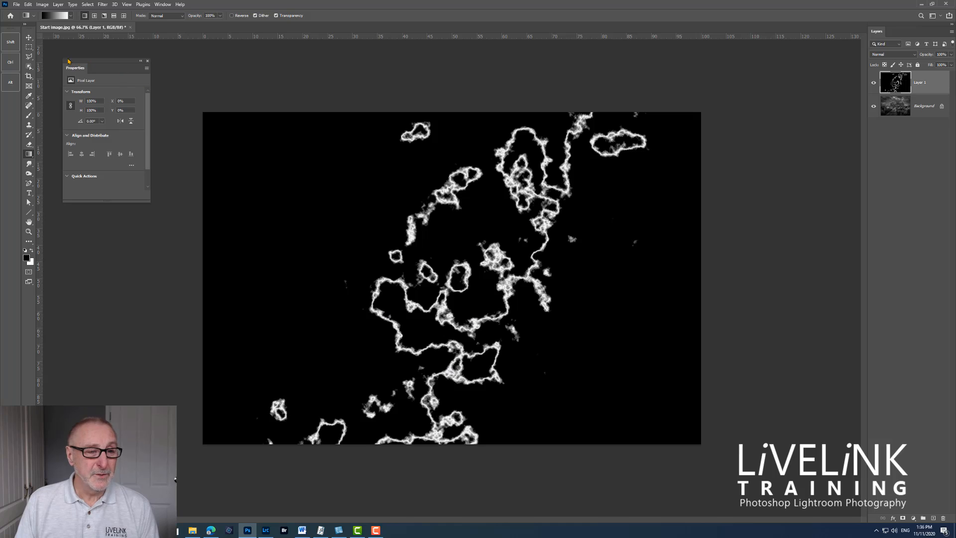
- Paint out the unwanted white fragments with a black brush, enlarging it as needed, so only one continuous central lightning bolt remains
left_click(30, 119)
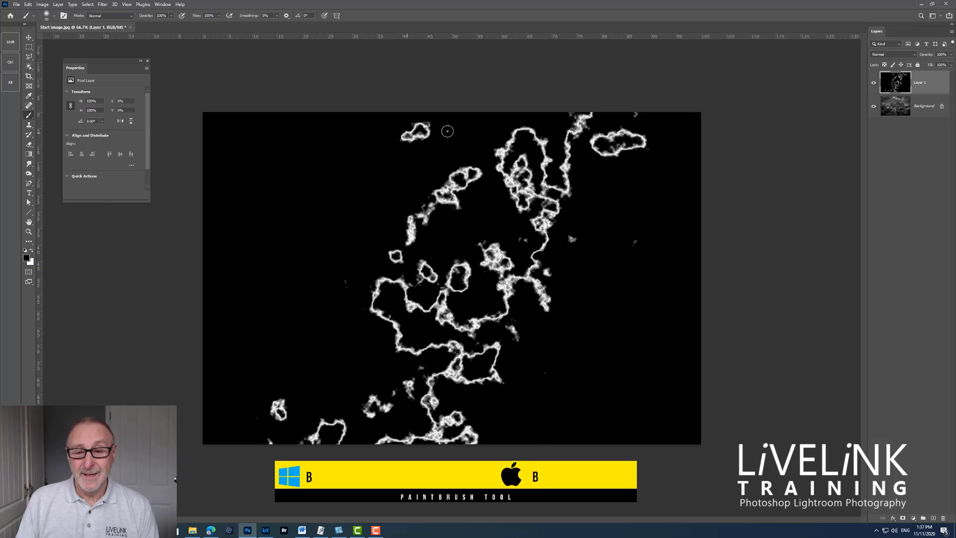
mouse_move(416, 143)
left_mouse_down()
mouse_move(415, 134)
mouse_move(405, 137)
mouse_move(441, 118)
mouse_move(407, 126)
left_mouse_up()
mouse_move(592, 139)
left_mouse_down()
mouse_move(605, 154)
mouse_move(559, 145)
mouse_move(609, 159)
mouse_move(654, 140)
mouse_move(570, 137)
mouse_move(582, 110)
mouse_move(575, 156)
mouse_move(544, 213)
mouse_move(551, 229)
mouse_move(530, 130)
mouse_move(494, 192)
mouse_move(541, 179)
left_mouse_up()
key("bracketright")
key("bracketright")
key("bracketright")
mouse_move(567, 147)
left_mouse_down()
mouse_move(576, 168)
mouse_move(551, 299)
mouse_move(548, 270)
mouse_move(614, 221)
mouse_move(506, 270)
mouse_move(449, 277)
mouse_move(453, 199)
mouse_move(396, 255)
mouse_move(425, 278)
left_mouse_up()
mouse_move(515, 358)
left_mouse_down()
mouse_move(517, 337)
mouse_move(449, 385)
mouse_move(471, 430)
mouse_move(412, 438)
mouse_move(407, 375)
mouse_move(404, 392)
mouse_move(356, 416)
left_mouse_up()
left_click(434, 401)
left_click(408, 390)
left_click(420, 368)
left_click(538, 227)
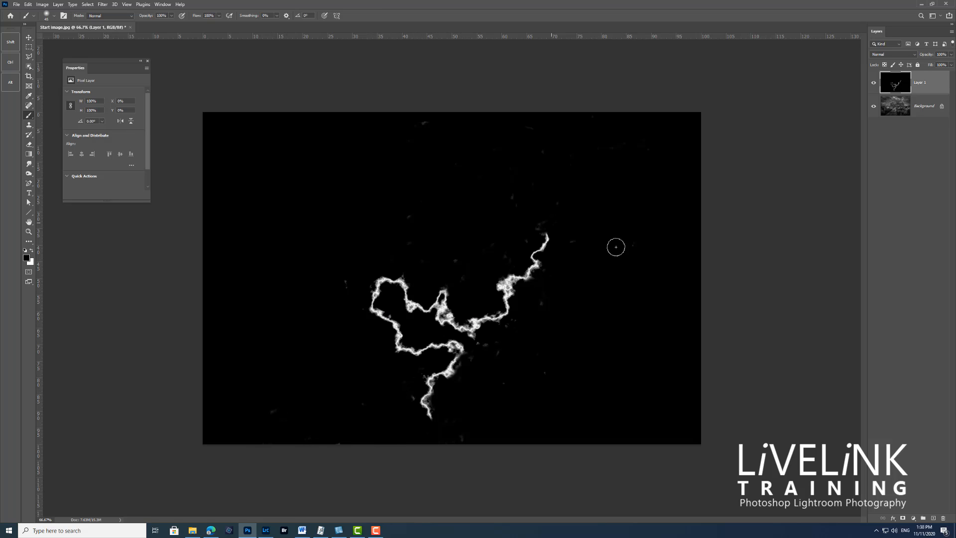
left_click(483, 343)
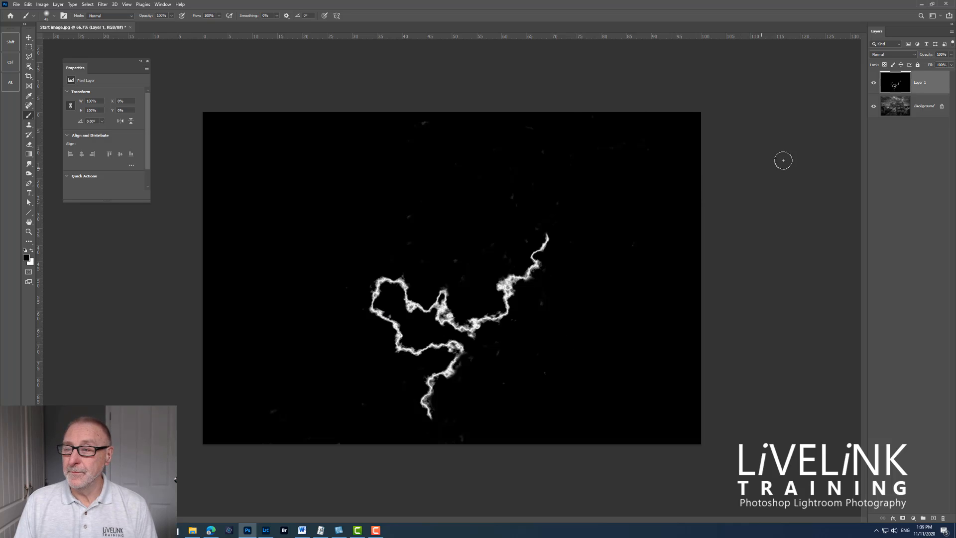
- Set the lightning layer's blend mode to Screen and move the bolt about 4% right and 21% up, over the church and sky
left_click(914, 55)
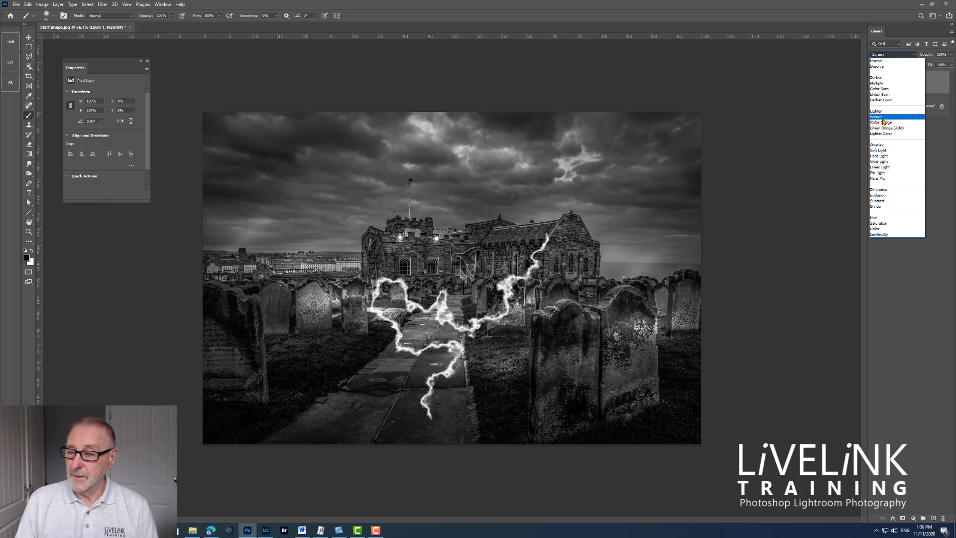
left_click(881, 118)
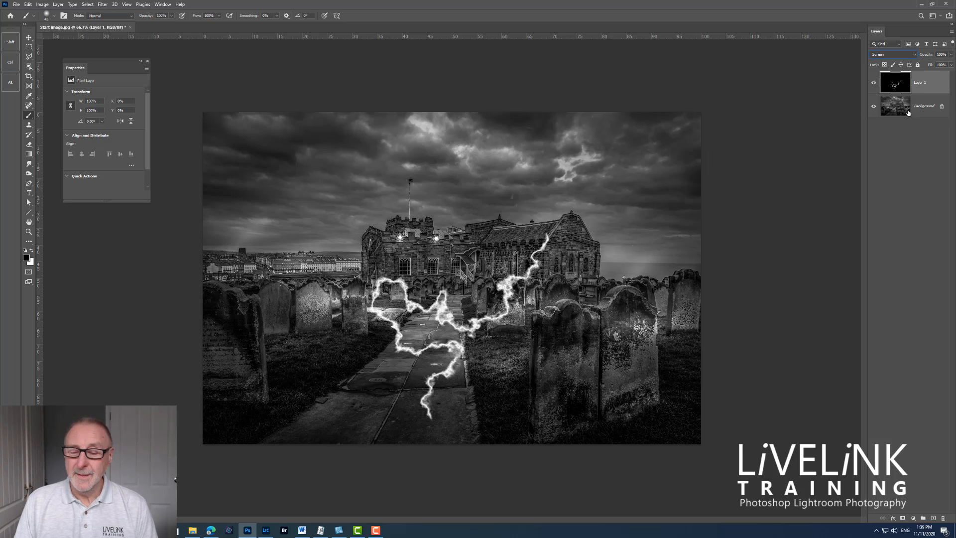
left_click(29, 38)
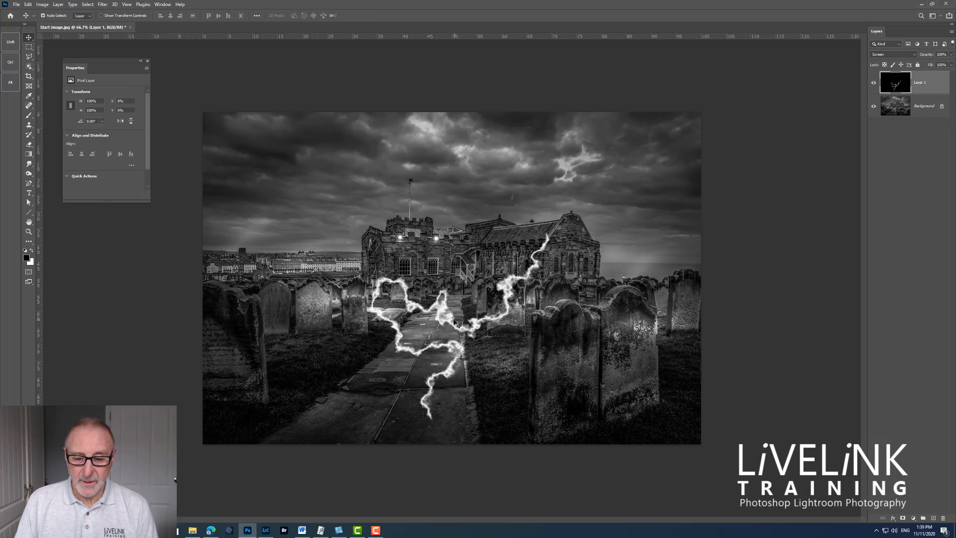
left_click_drag(451, 310, 471, 245)
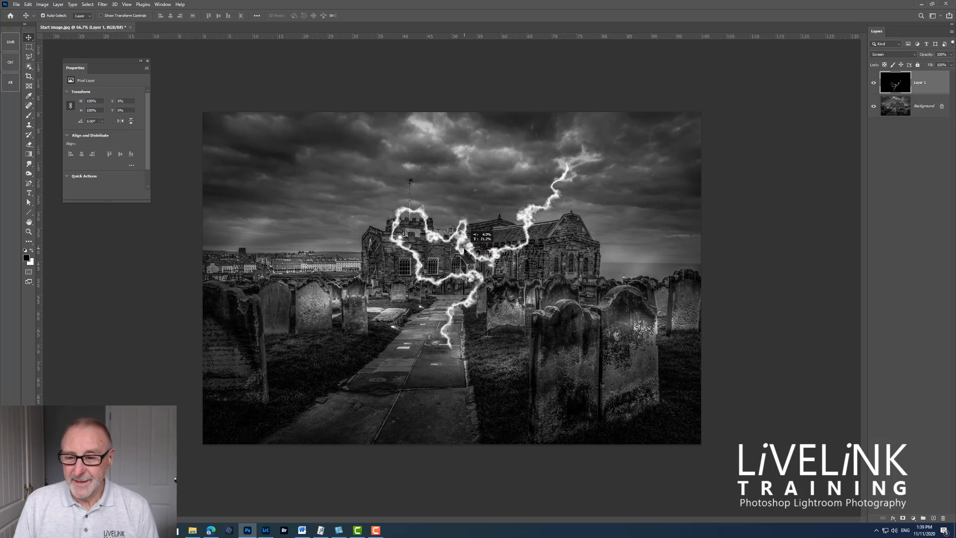
left_click_drag(463, 252, 463, 252)
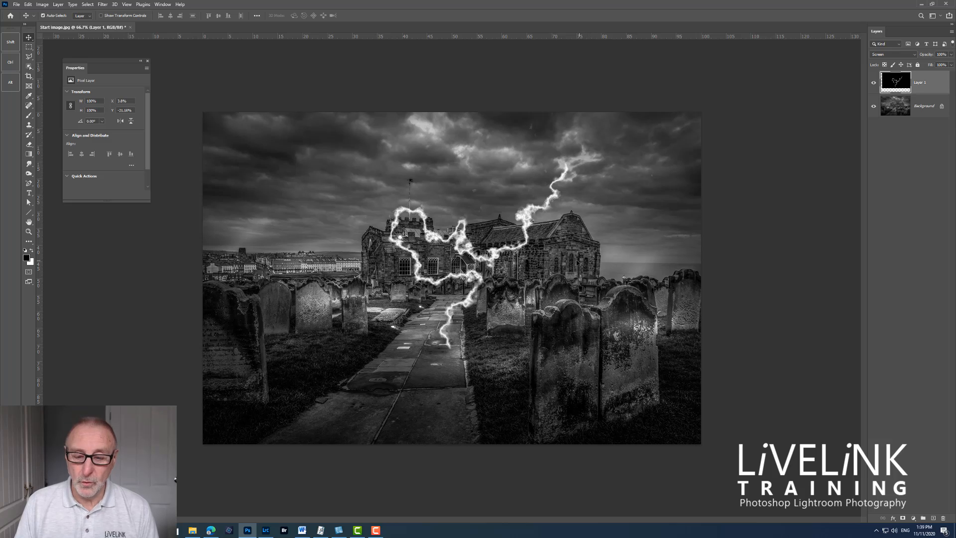
- Free-transform the lightning layer, distorting its lower-left corner upward and its upper-right corner outward so the bolt stretches across the sky
key("ctrl+t")
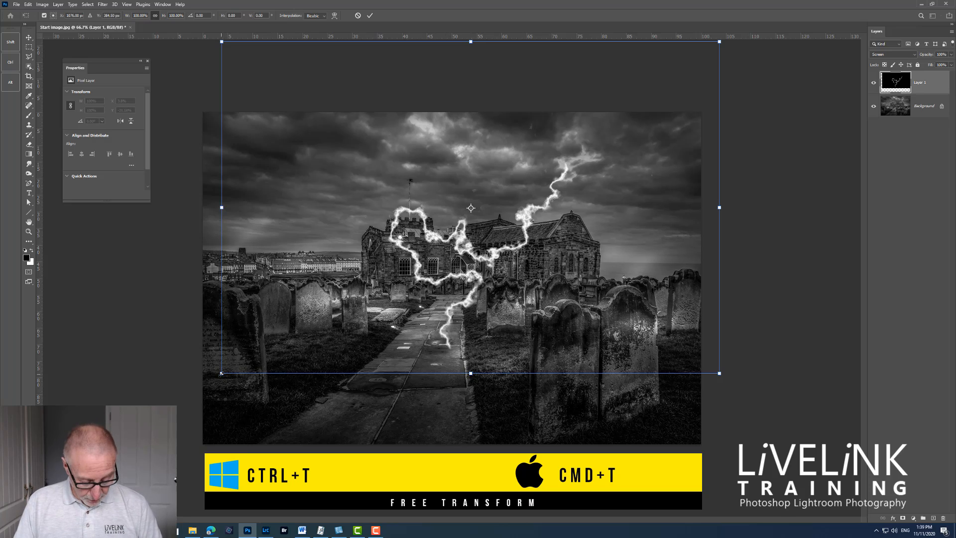
left_click_drag(226, 373, 304, 273)
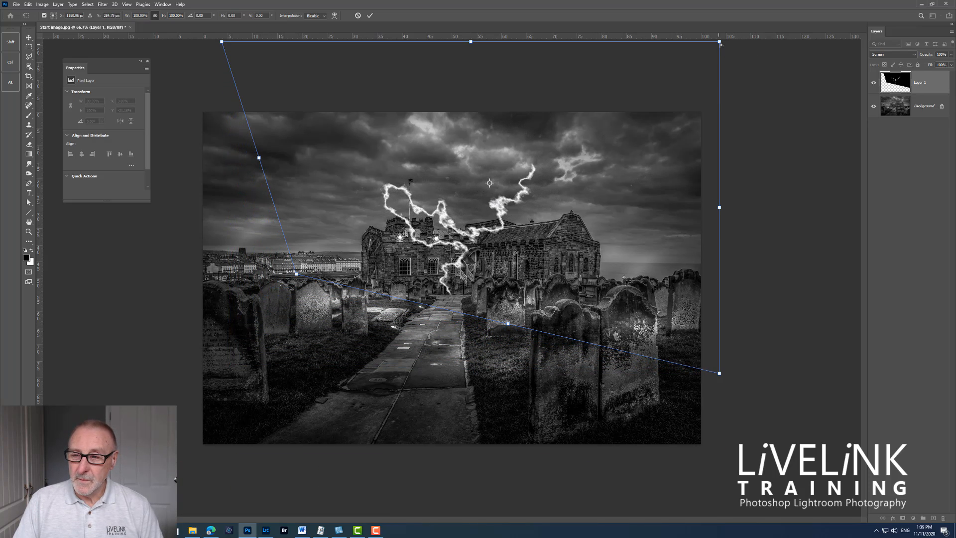
left_click_drag(720, 43, 878, 1)
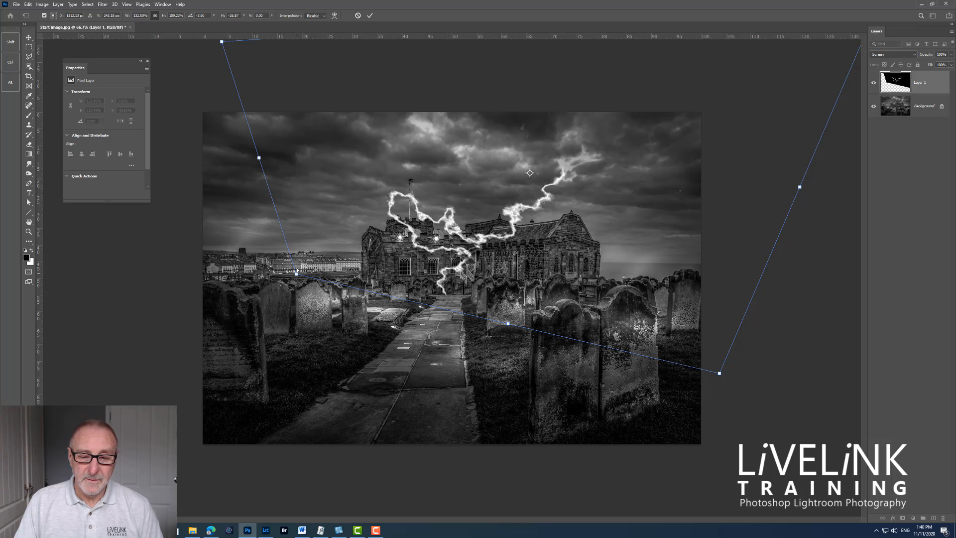
mouse_move(297, 270)
left_mouse_down()
mouse_move(313, 163)
mouse_move(339, 119)
mouse_move(304, 153)
left_mouse_up()
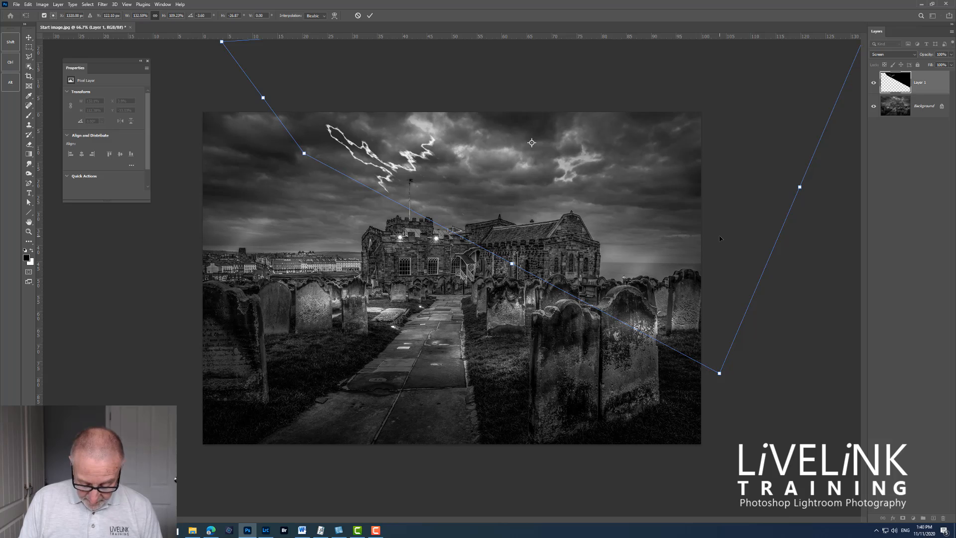
key("ctrl+minus")
key("ctrl+minus")
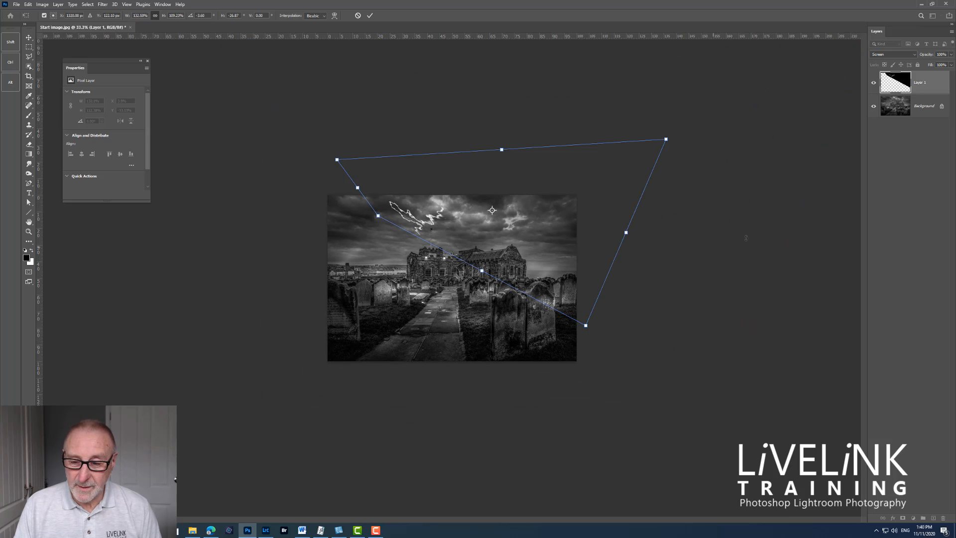
left_click_drag(667, 138, 901, 123)
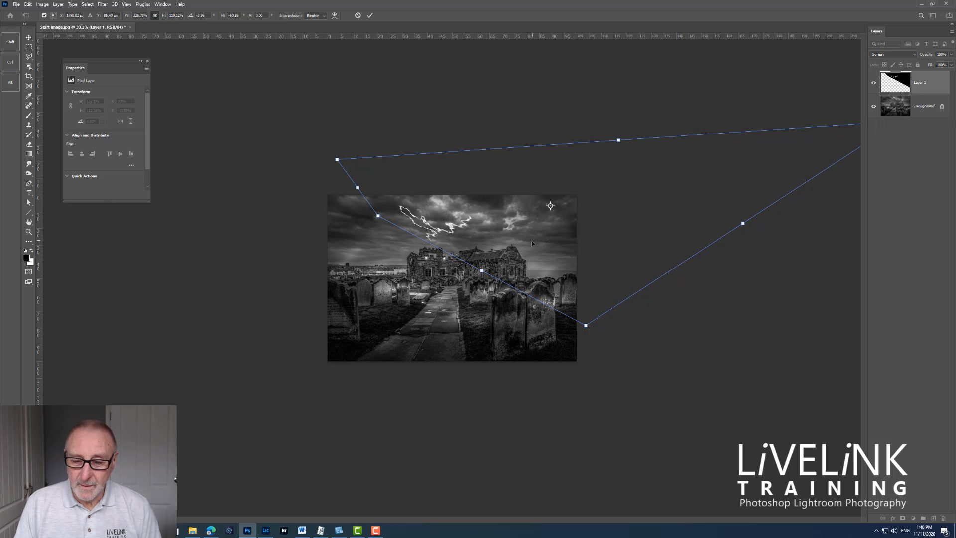
- Shift the distorted bolt right, rotate it slightly clockwise, and pull its lower-left corner up and left so it sits above the church
left_click_drag(594, 241, 666, 252)
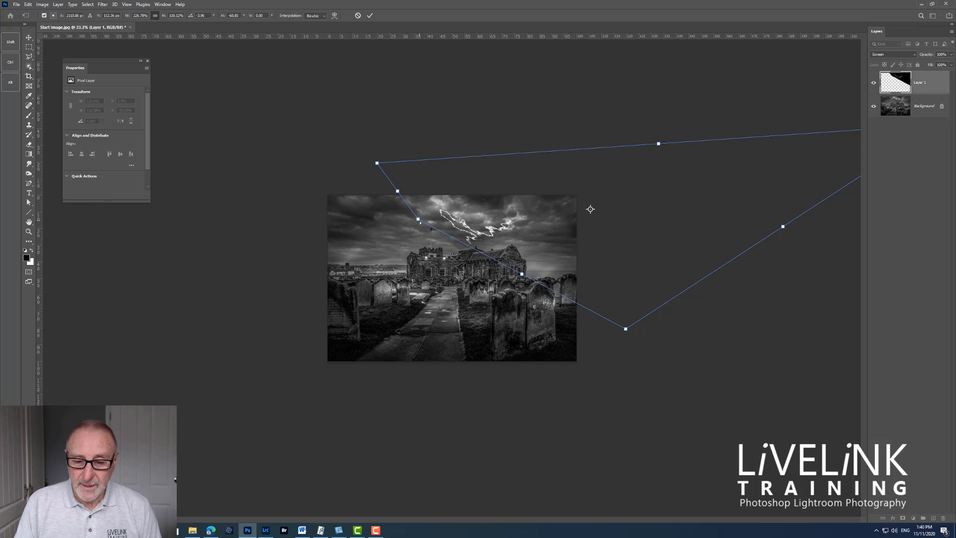
left_click_drag(415, 225, 386, 213)
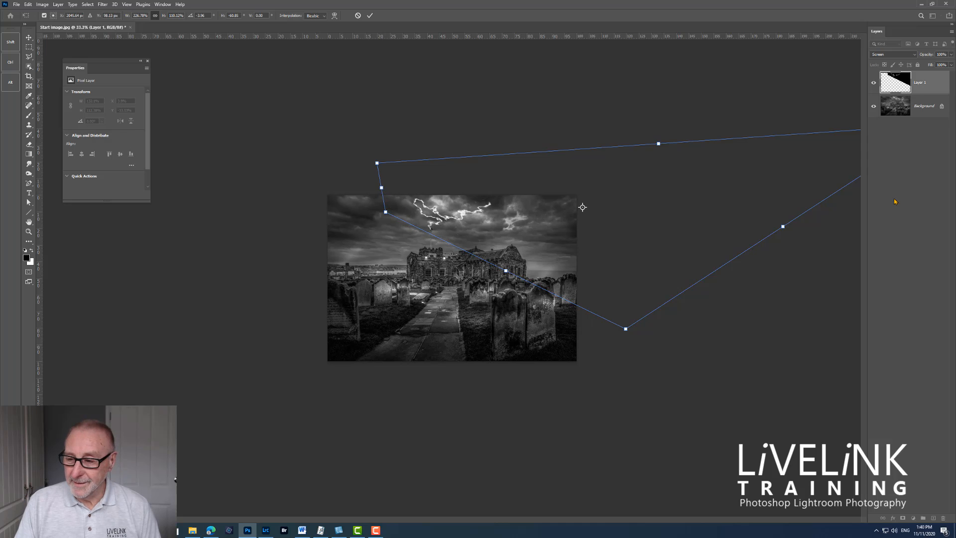
left_click_drag(813, 248, 805, 277)
left_click_drag(579, 233, 561, 256)
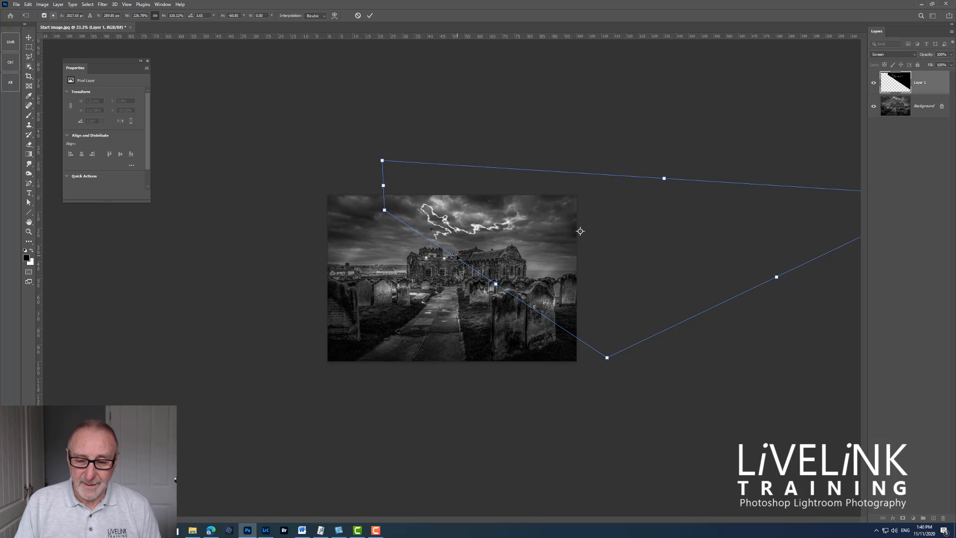
left_click_drag(384, 211, 379, 196)
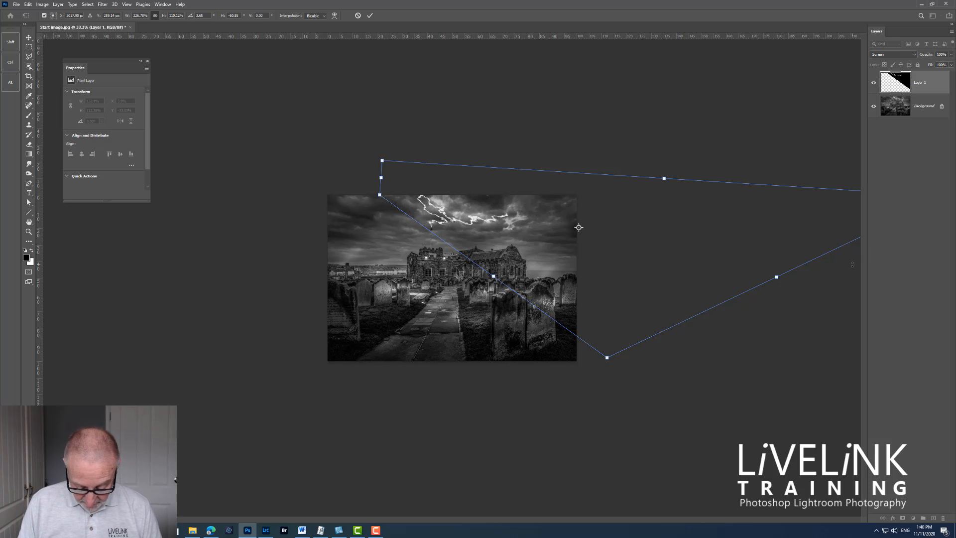
- Fine-tune the bolt's outer corners and left edge to spread it slightly wider across the clouds, and apply the transform
key("ctrl+minus")
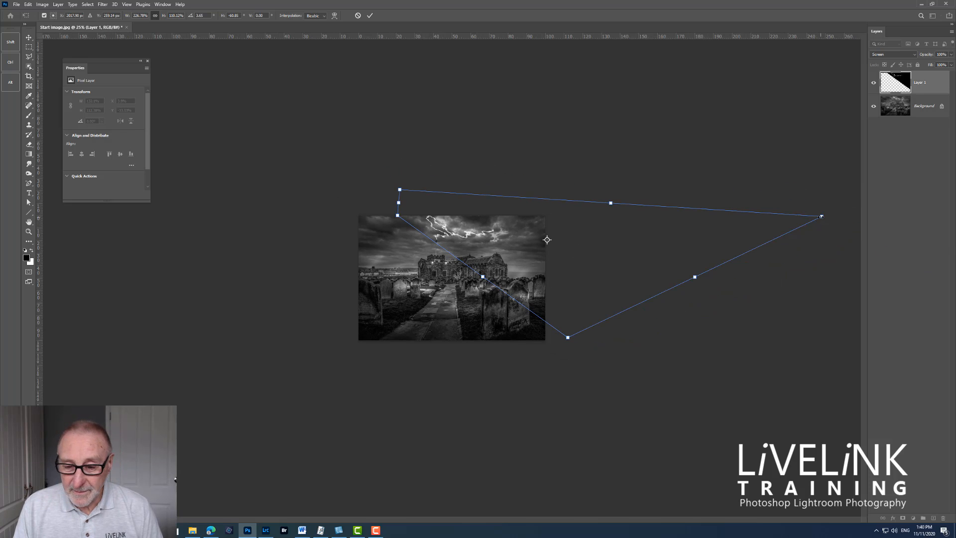
left_click_drag(821, 216, 833, 260)
left_click_drag(570, 340, 571, 348)
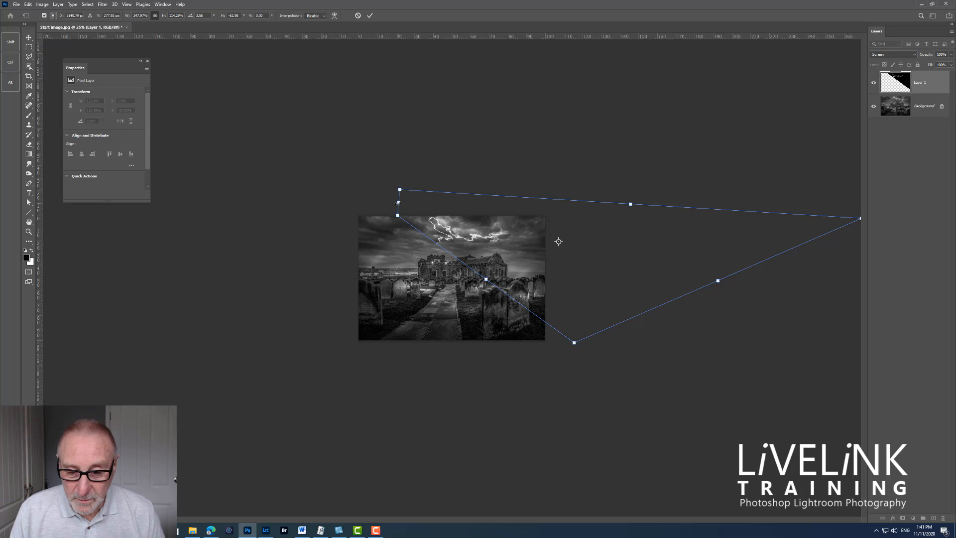
left_click_drag(397, 202, 393, 198)
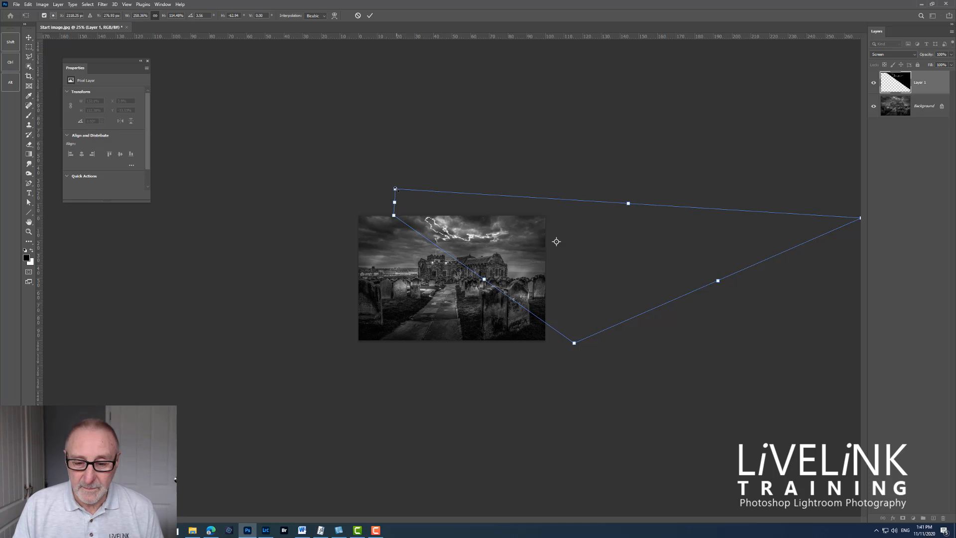
left_click_drag(396, 189, 398, 186)
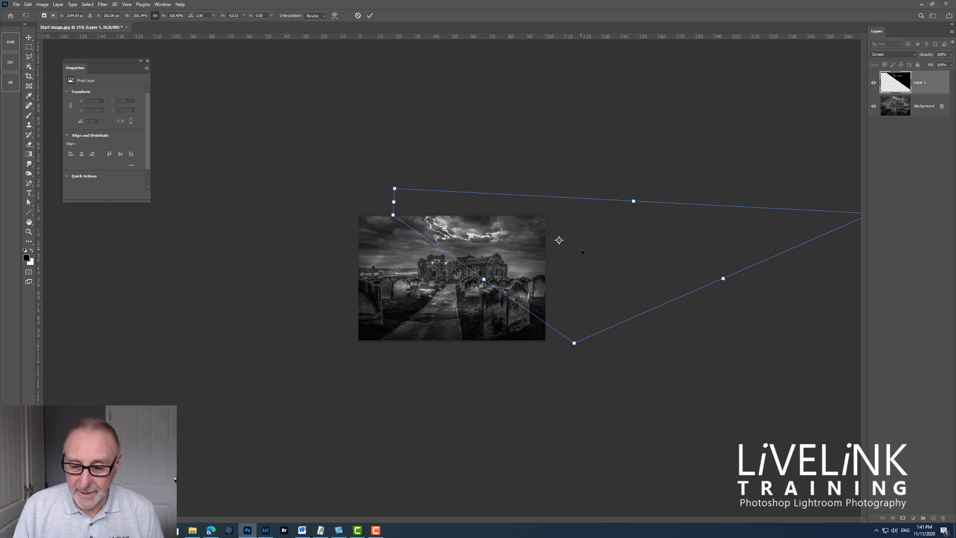
key("Return")
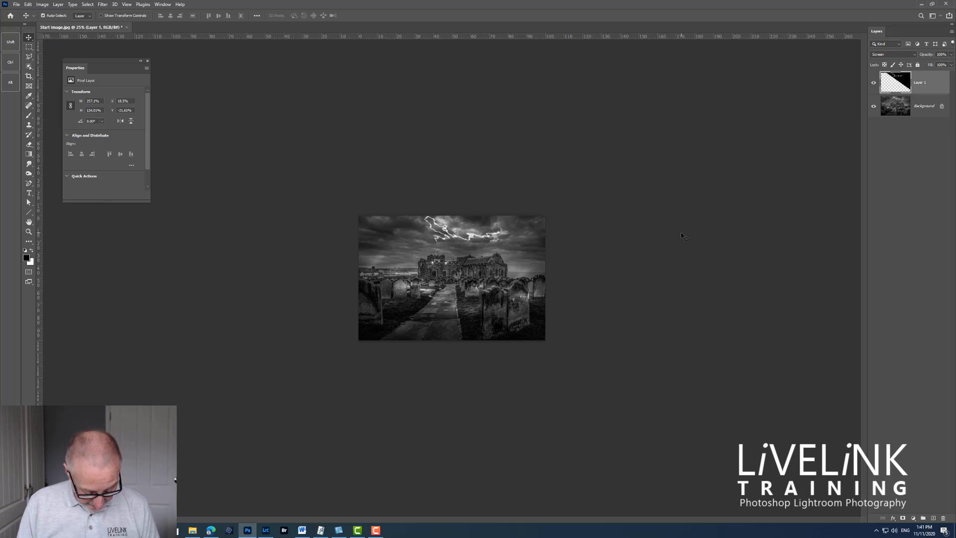
- Add a layer mask to the transformed lightning layer and choose the Brush tool for painting on it
key("ctrl+minus")
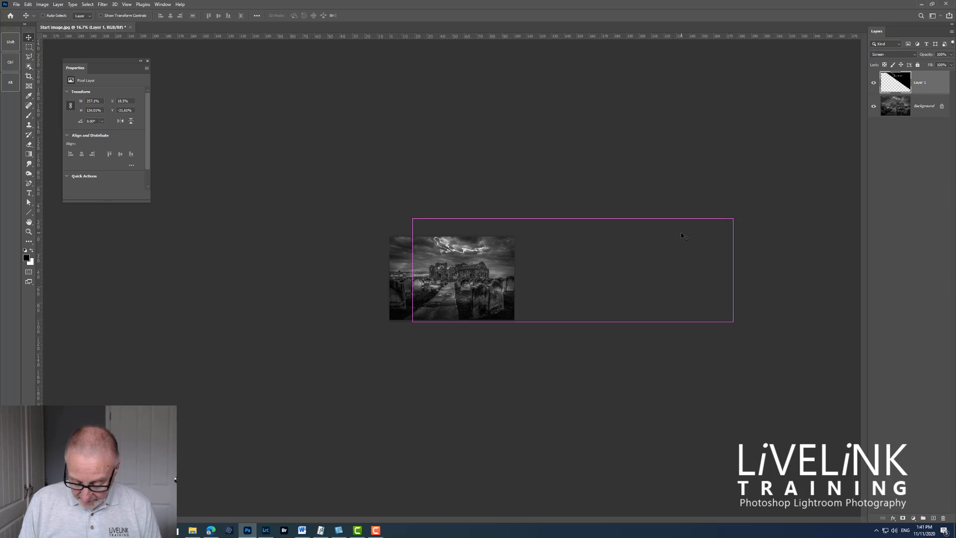
key("ctrl+plus")
key("ctrl+plus")
key("ctrl+plus")
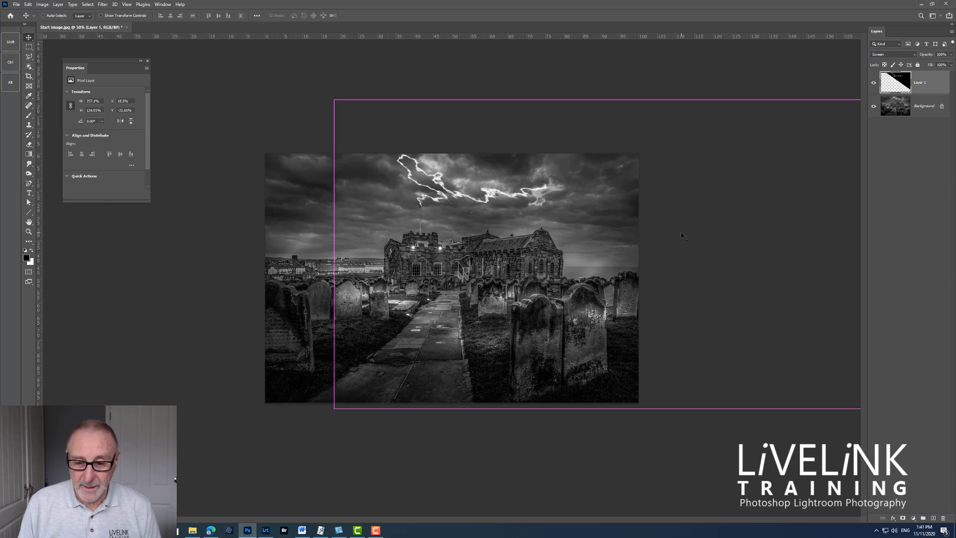
key("ctrl")
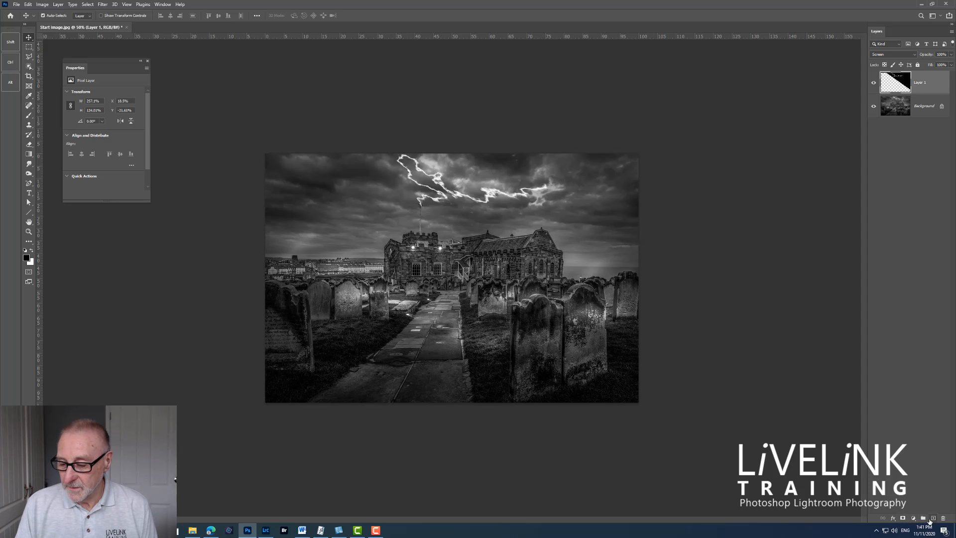
left_click(902, 518)
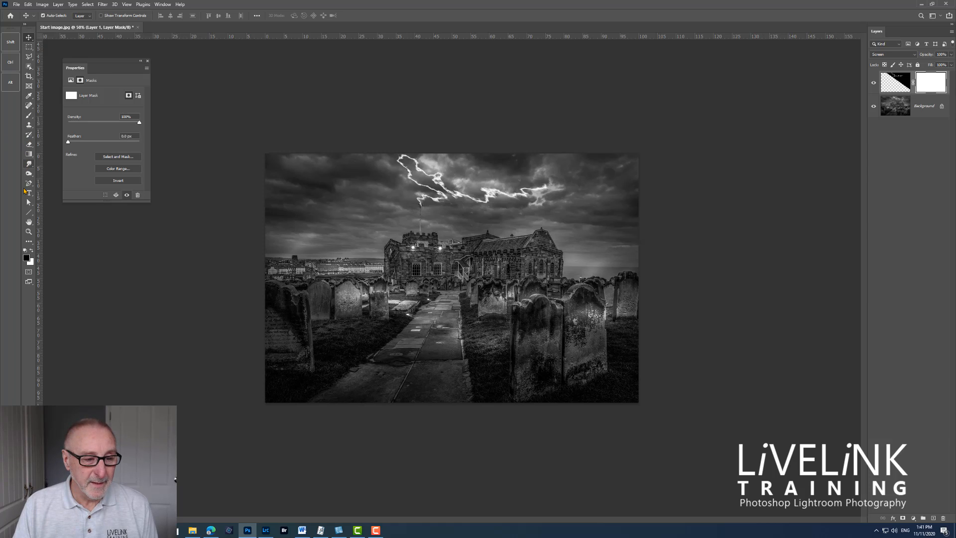
left_click(28, 115)
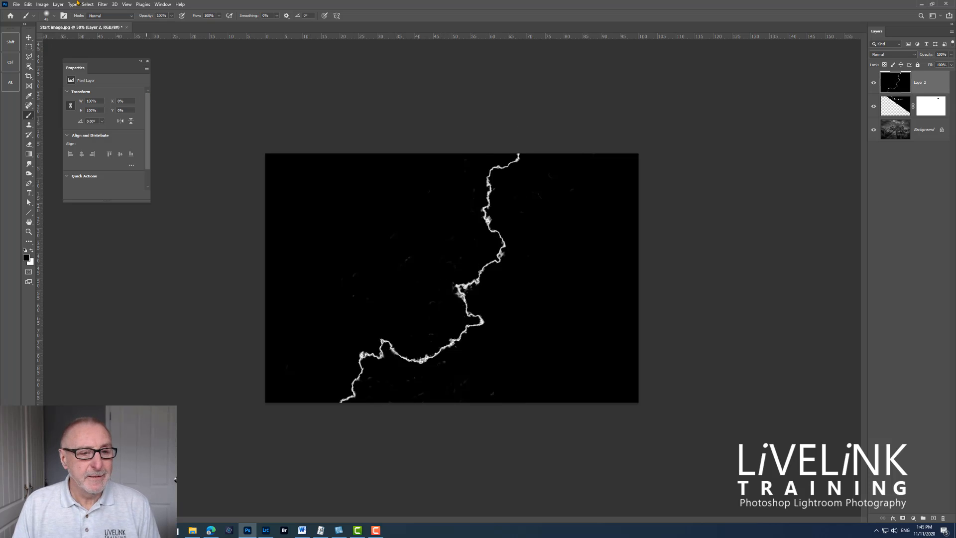
- Set the second lightning layer's blend mode to Screen and scale the layer down to about 53%
left_click(914, 54)
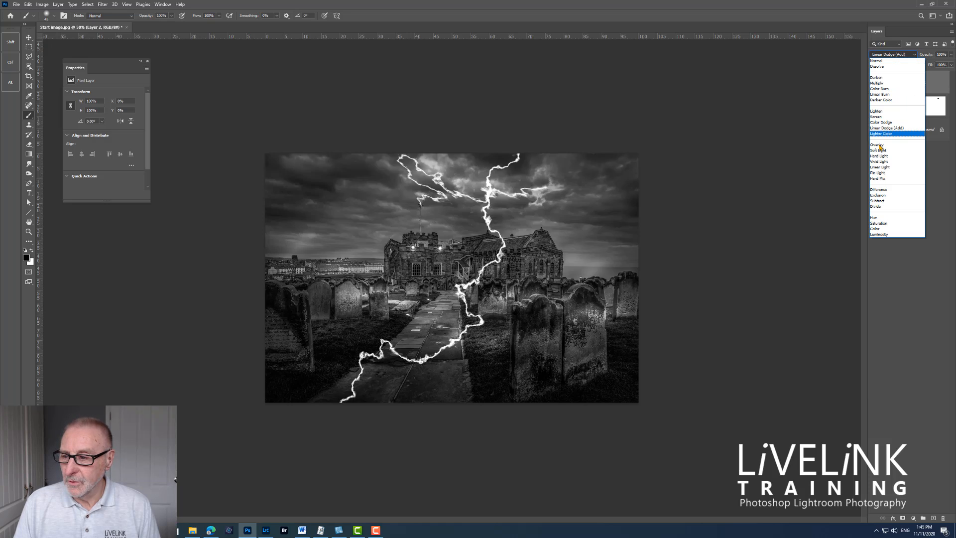
left_click(876, 116)
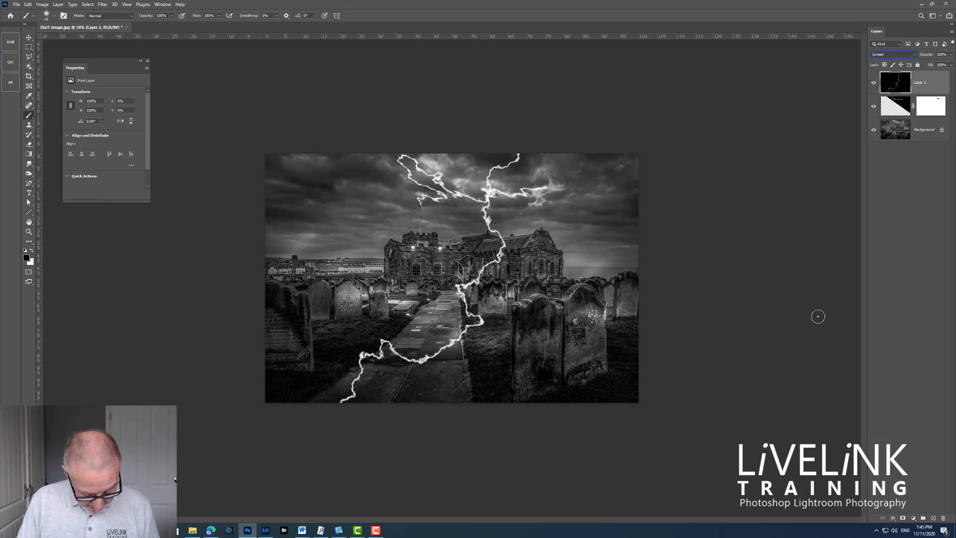
key("ctrl+t")
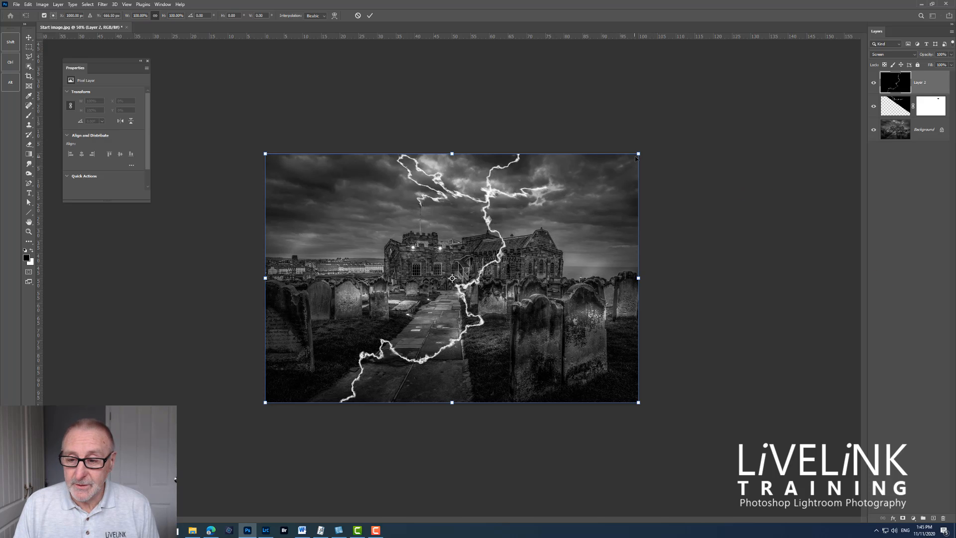
left_click_drag(638, 154, 585, 189)
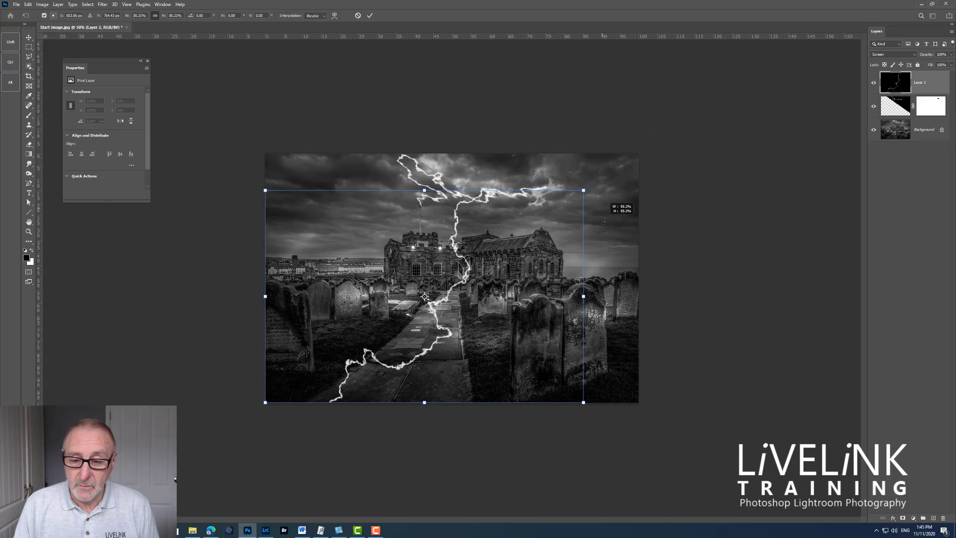
mouse_move(498, 216)
left_mouse_down()
mouse_move(508, 215)
mouse_move(500, 221)
left_mouse_up()
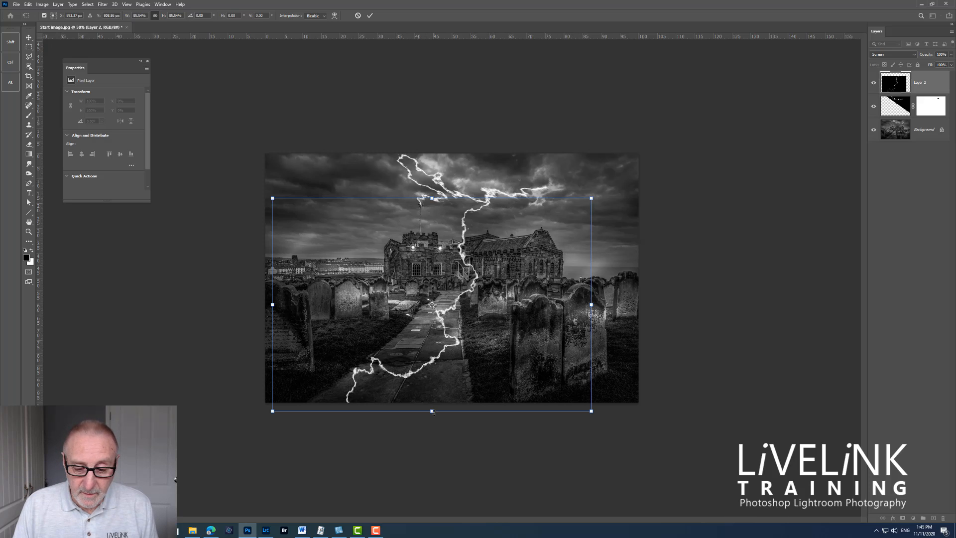
left_click_drag(432, 411, 432, 331)
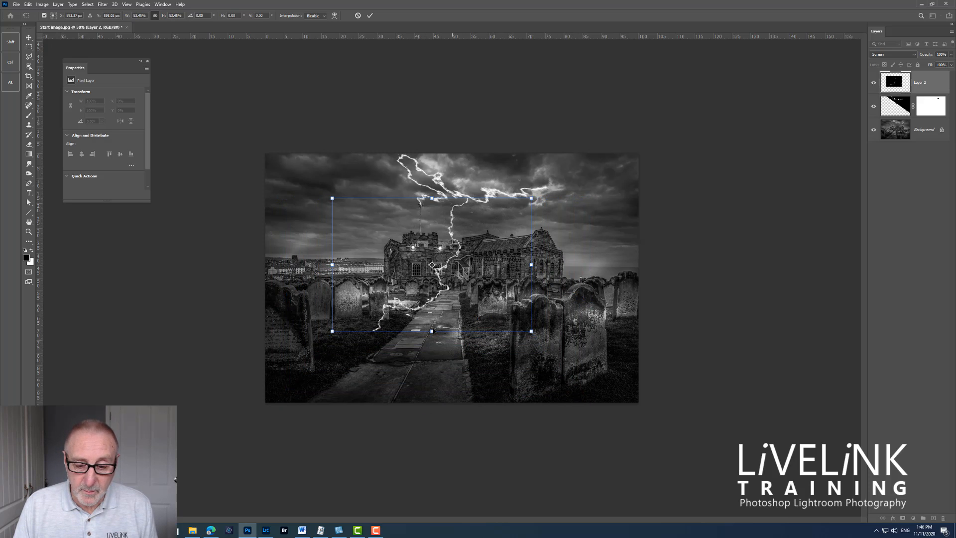
- Move the second bolt up and right to meet the sky bolt, distort its upper-right corner inward, and apply the transform
left_click_drag(493, 265, 525, 273)
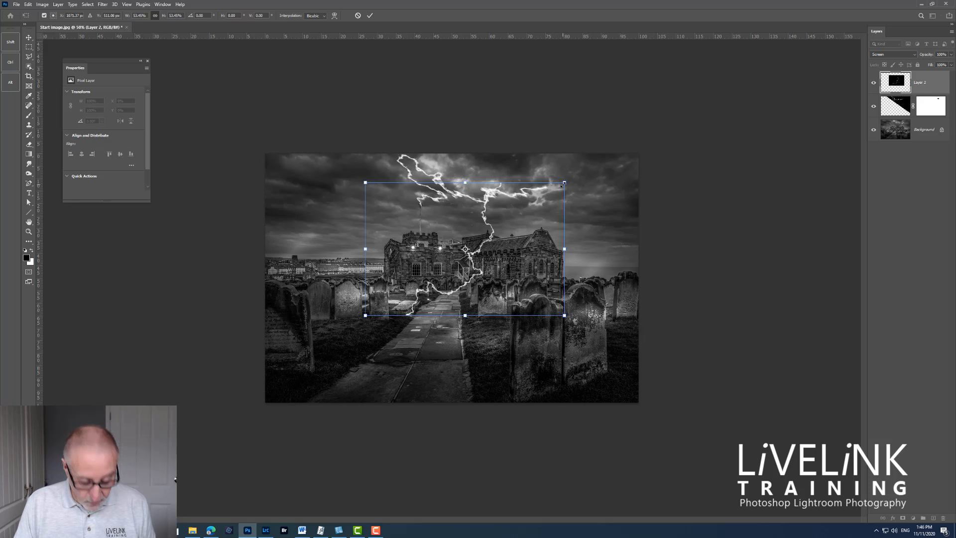
left_click_drag(562, 185, 533, 210)
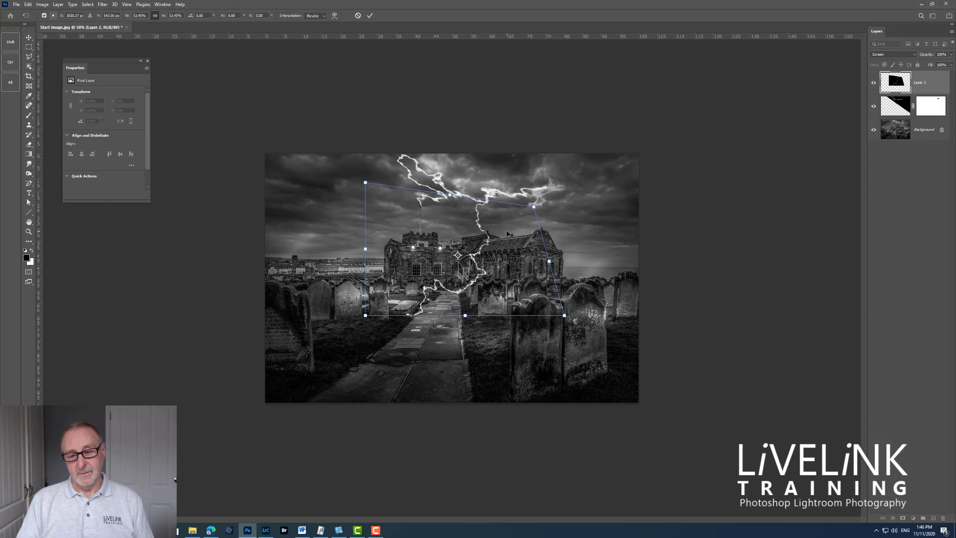
key("Return")
key("b")
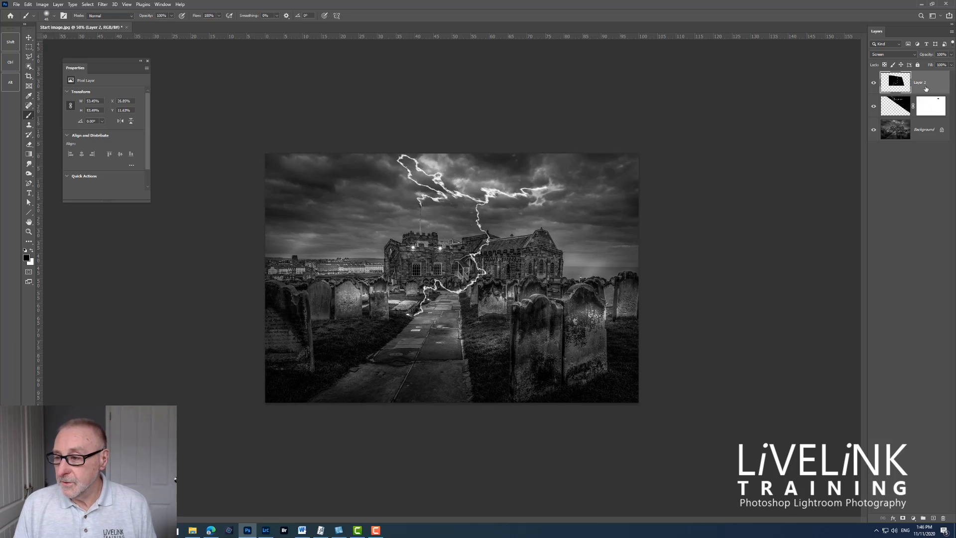
- Merge the two lightning layers into one and set the merged layer's blend mode to Screen
left_click(932, 113, "shift")
left_click(932, 114, "shift")
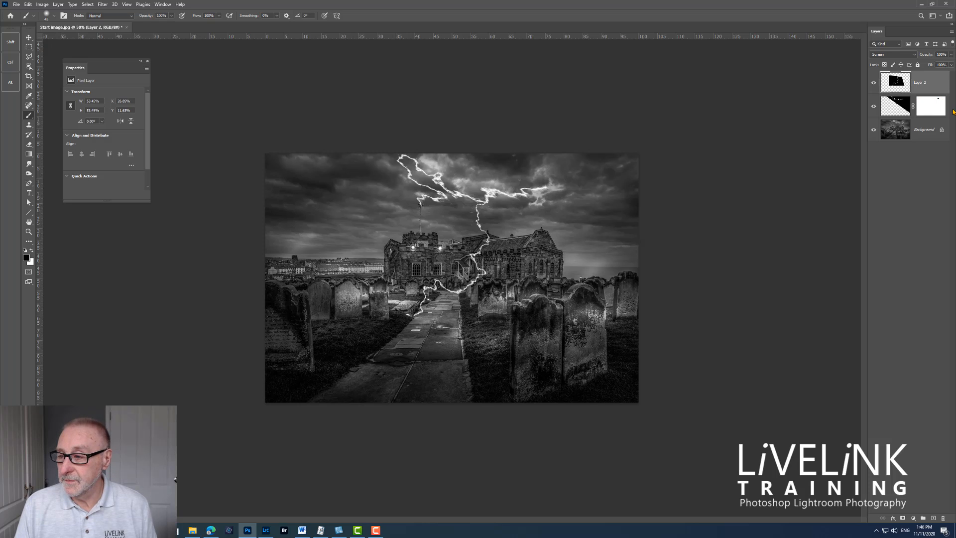
left_click(948, 113)
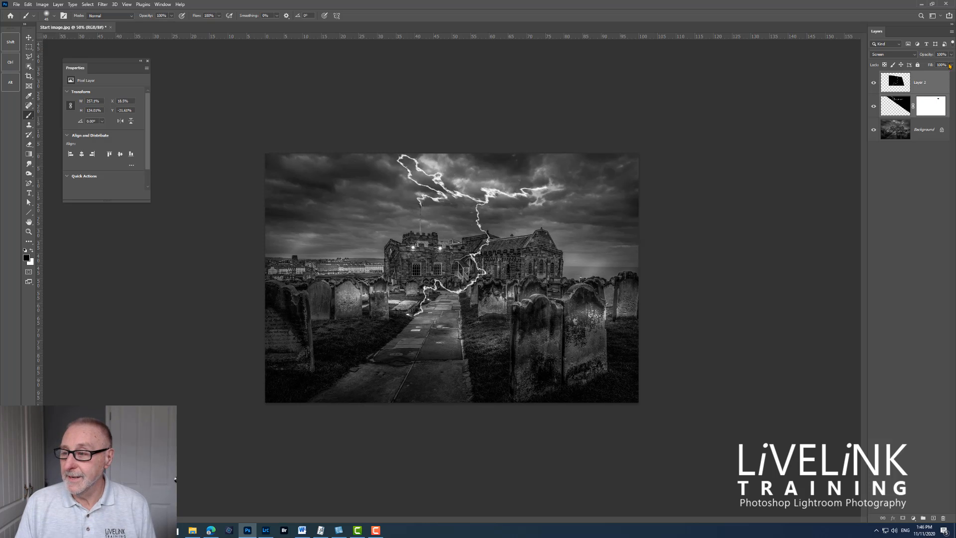
left_click(951, 32)
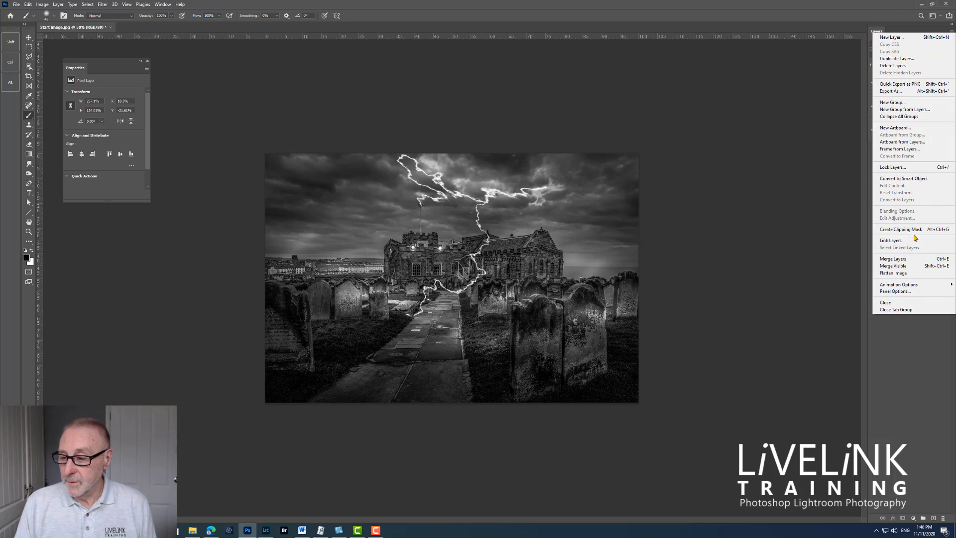
left_click(904, 260)
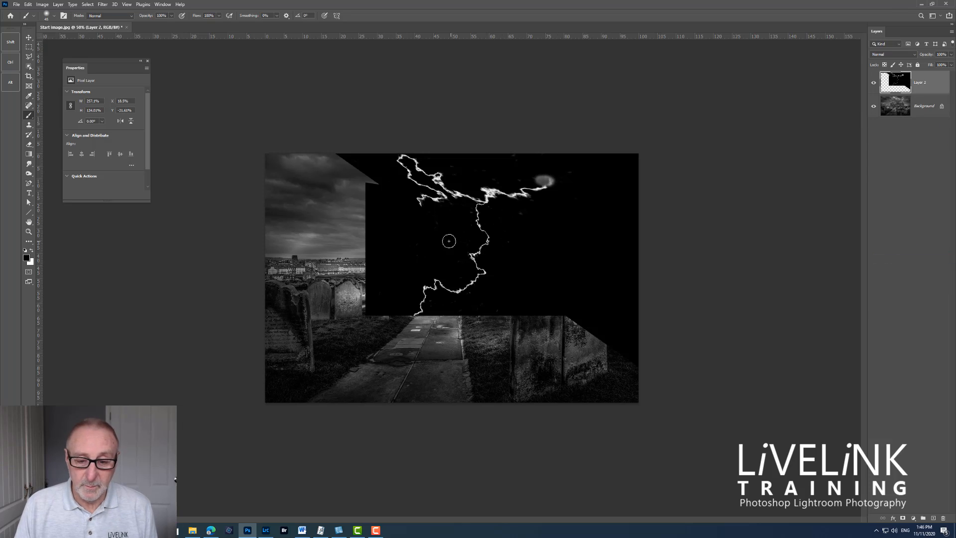
left_click(914, 55)
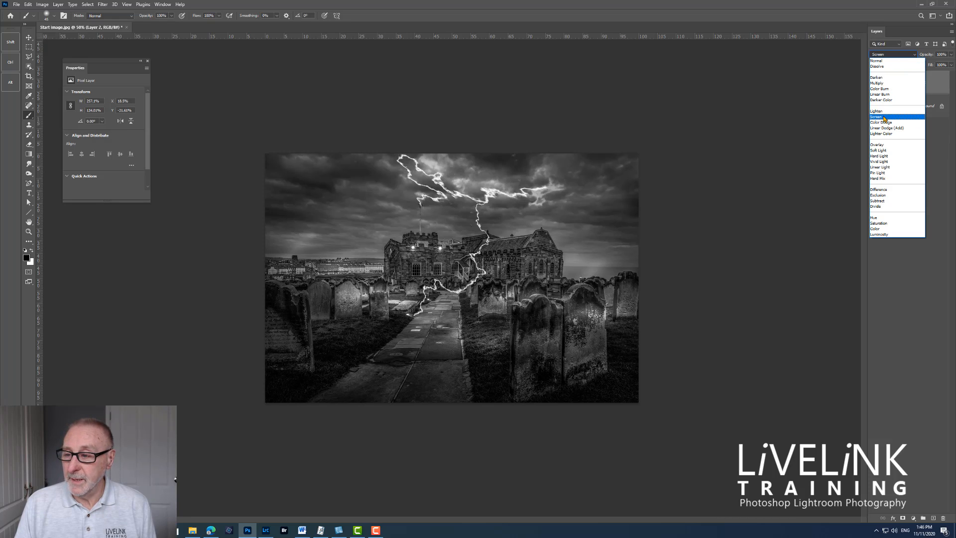
left_click(884, 117)
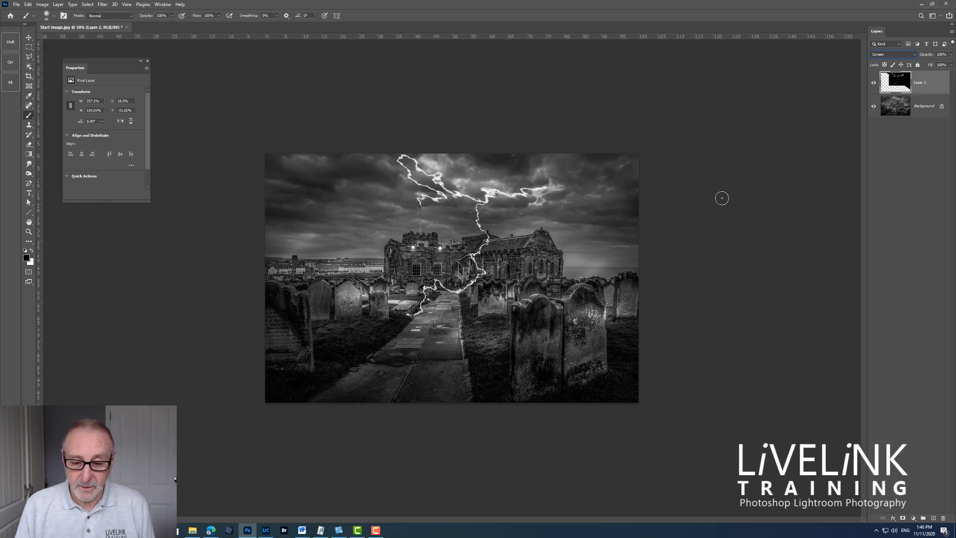